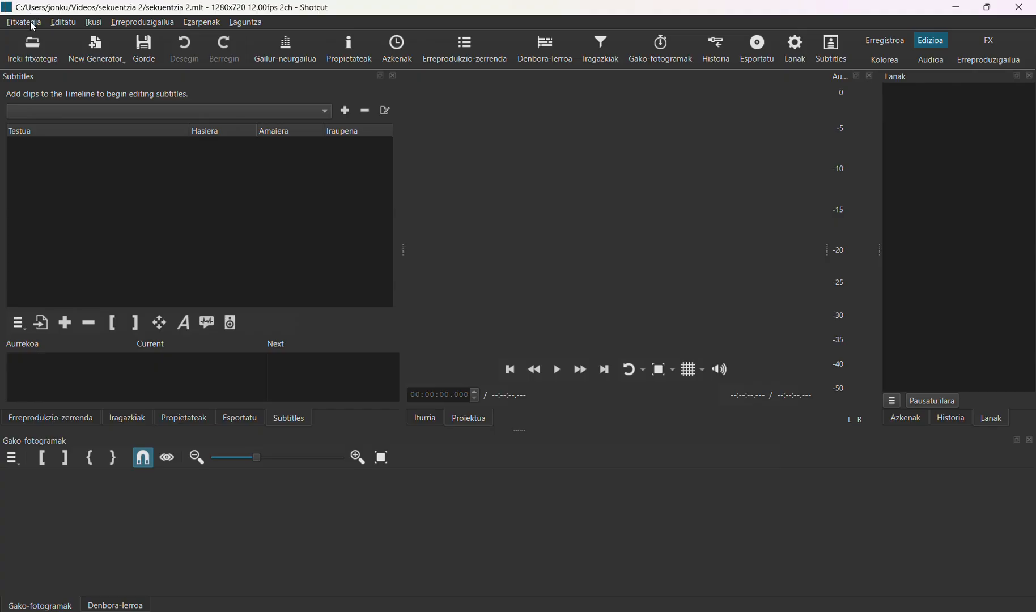
Go to the new-project screen and open the existing project sekuentzia 2.mlt from the project list.
{"action": "left_click", "coordinate": [33, 22]}
{"action": "mouse_move", "coordinate": [36, 36]}
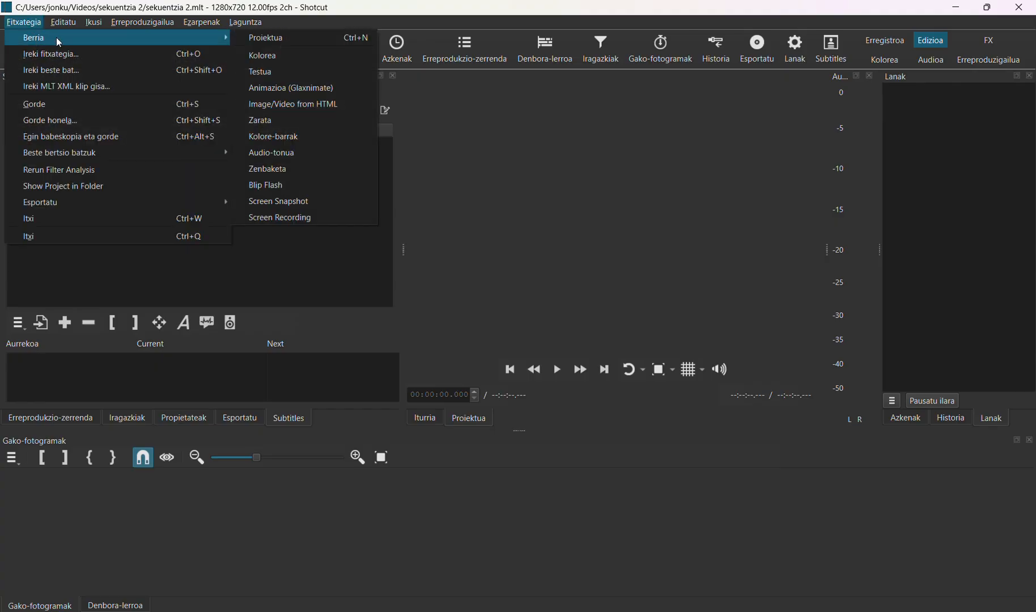
{"action": "left_click", "coordinate": [253, 41]}
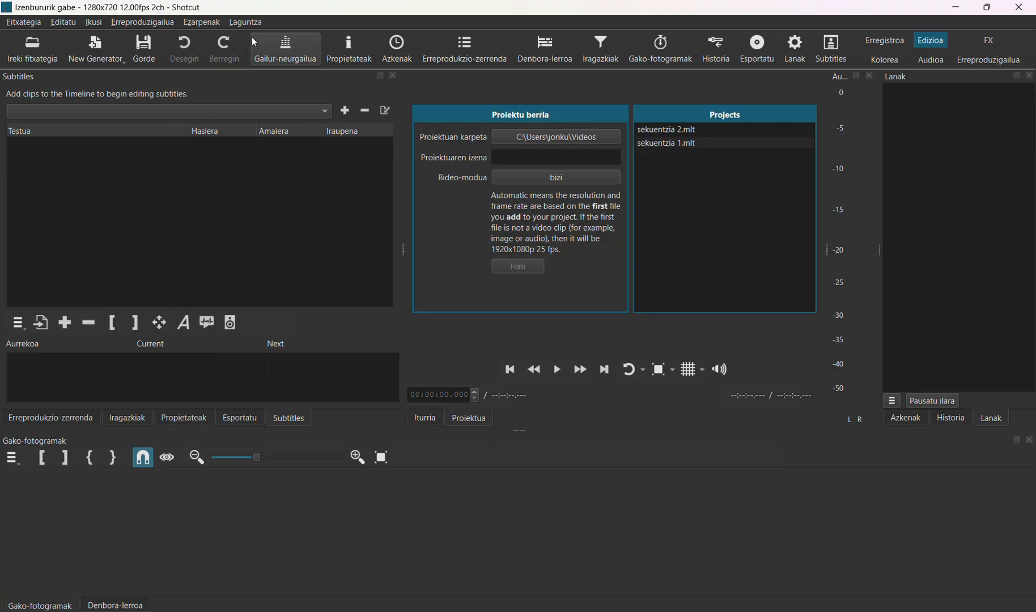
{"action": "left_click", "coordinate": [510, 159]}
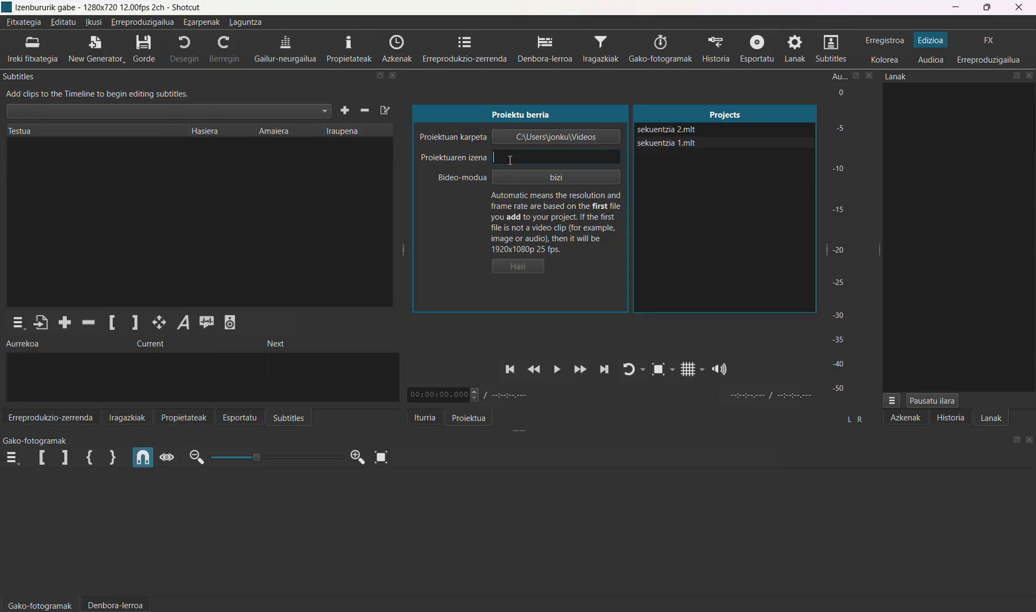
{"action": "left_click", "coordinate": [652, 130]}
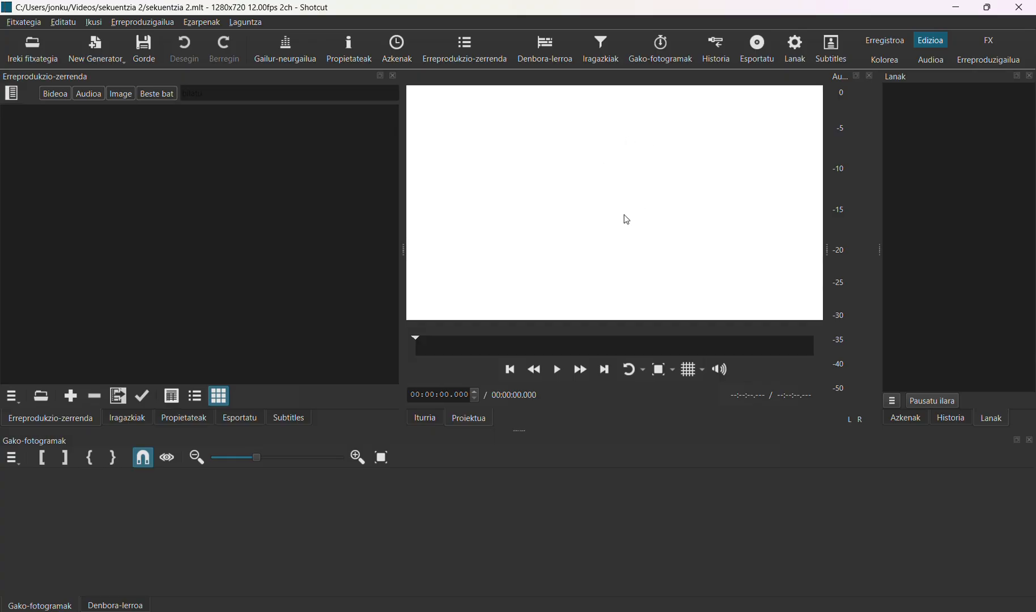
Open image 01 from the boligrafoa folder on the desktop (Mahaigaina) as the source clip.
{"action": "left_click", "coordinate": [30, 53]}
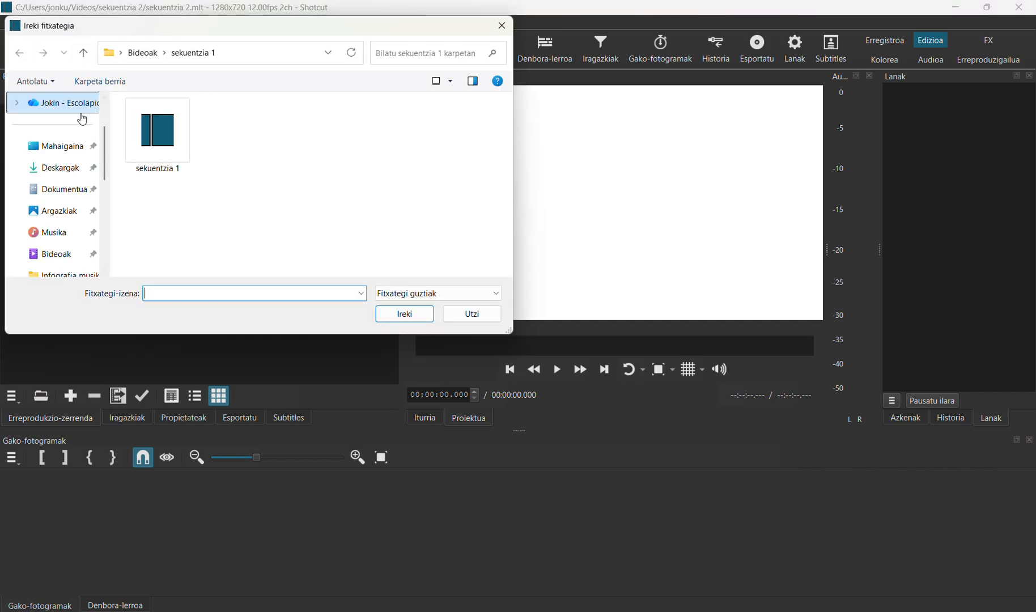
{"action": "left_click", "coordinate": [72, 148]}
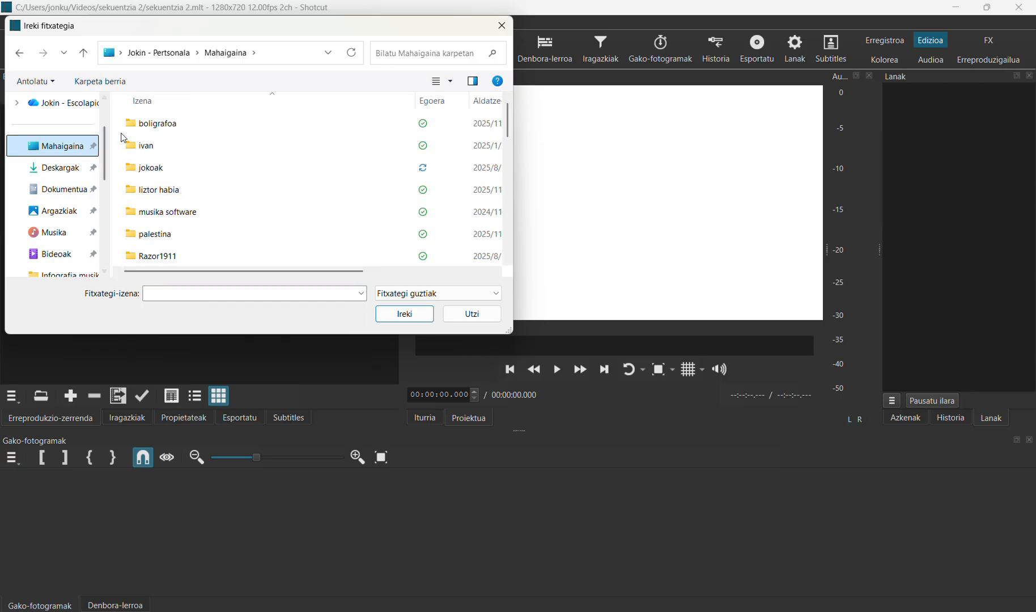
{"action": "double_click", "coordinate": [162, 129]}
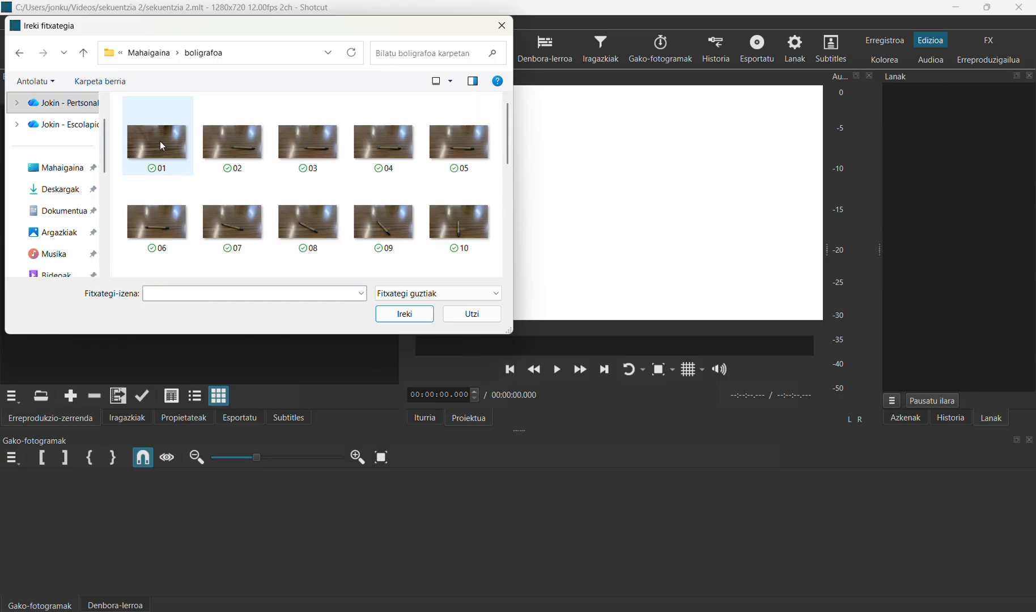
{"action": "left_click", "coordinate": [160, 142]}
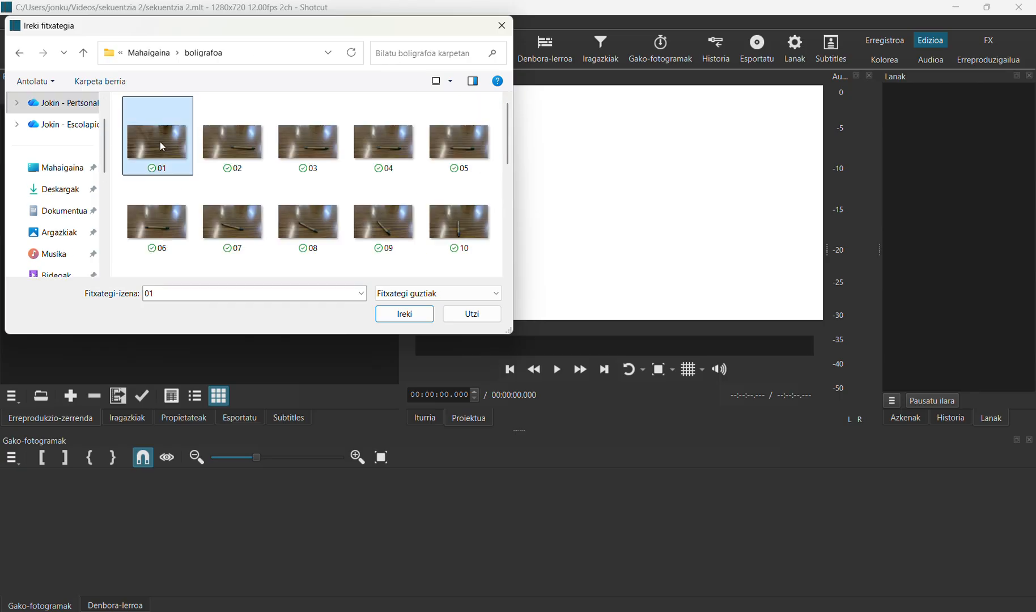
{"action": "left_click", "coordinate": [389, 315]}
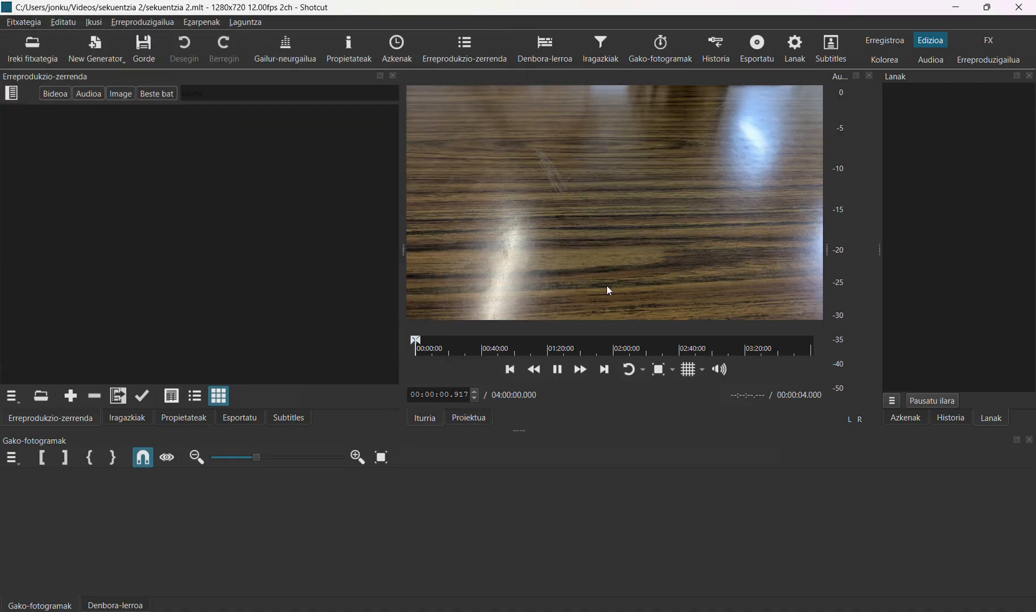
Enable the image sequence (Irudi-sekuentzia) option for 01.jpg and append the resulting clip to the timeline.
{"action": "left_click", "coordinate": [186, 418]}
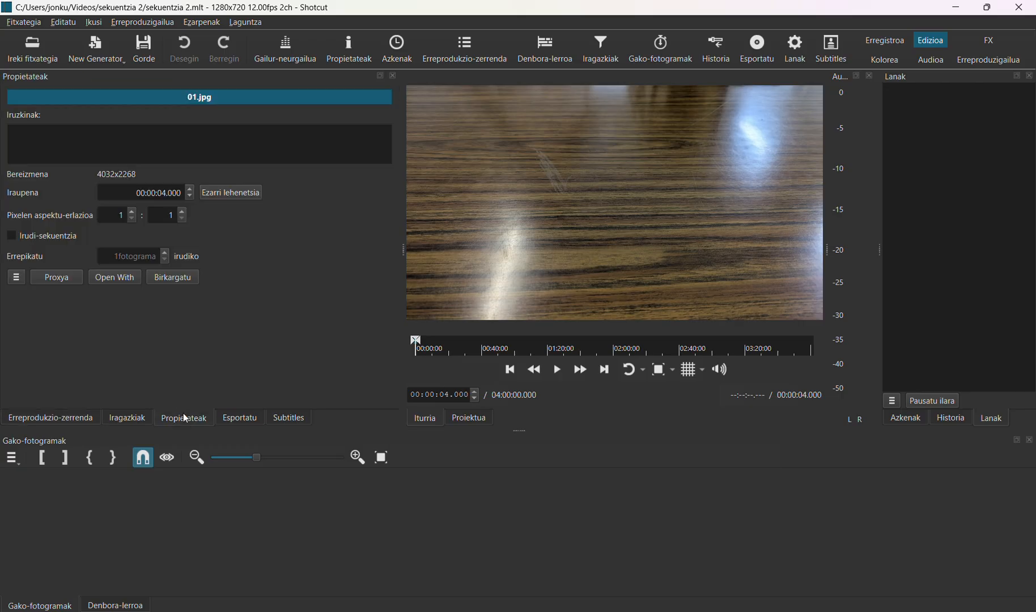
{"action": "left_click", "coordinate": [14, 241]}
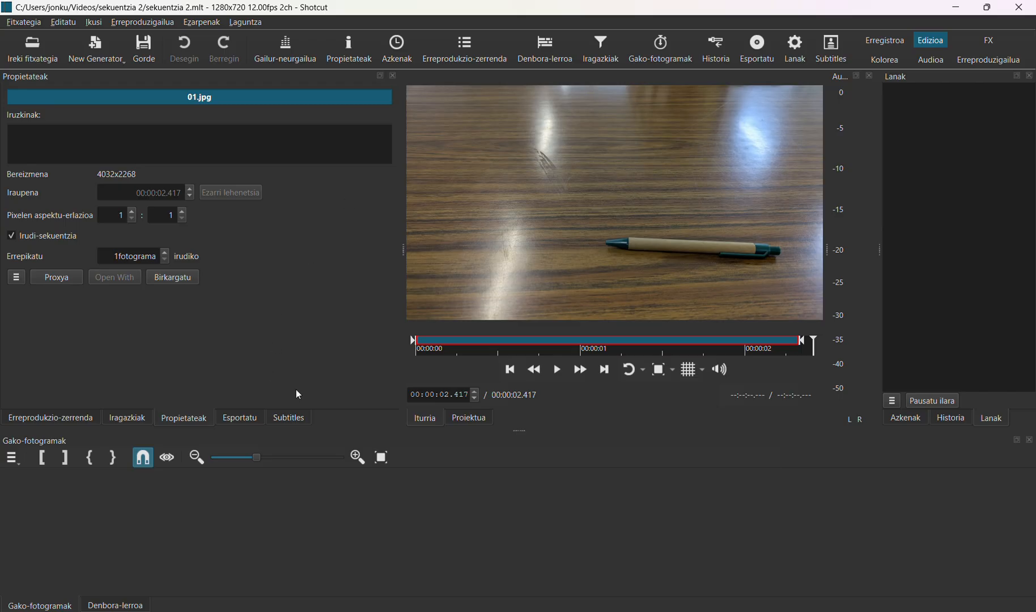
{"action": "left_click", "coordinate": [544, 52]}
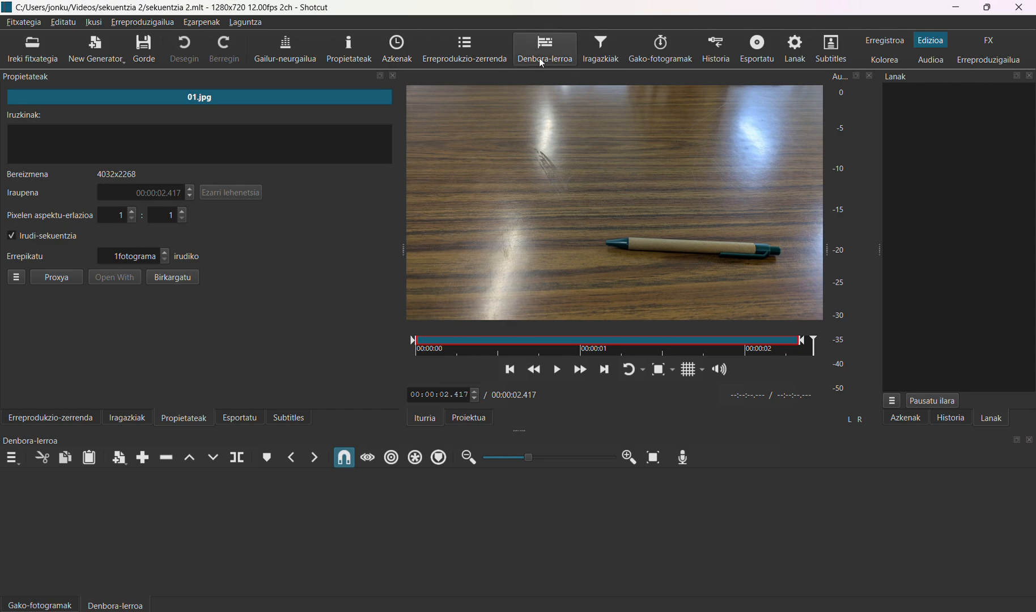
{"action": "left_click", "coordinate": [146, 459]}
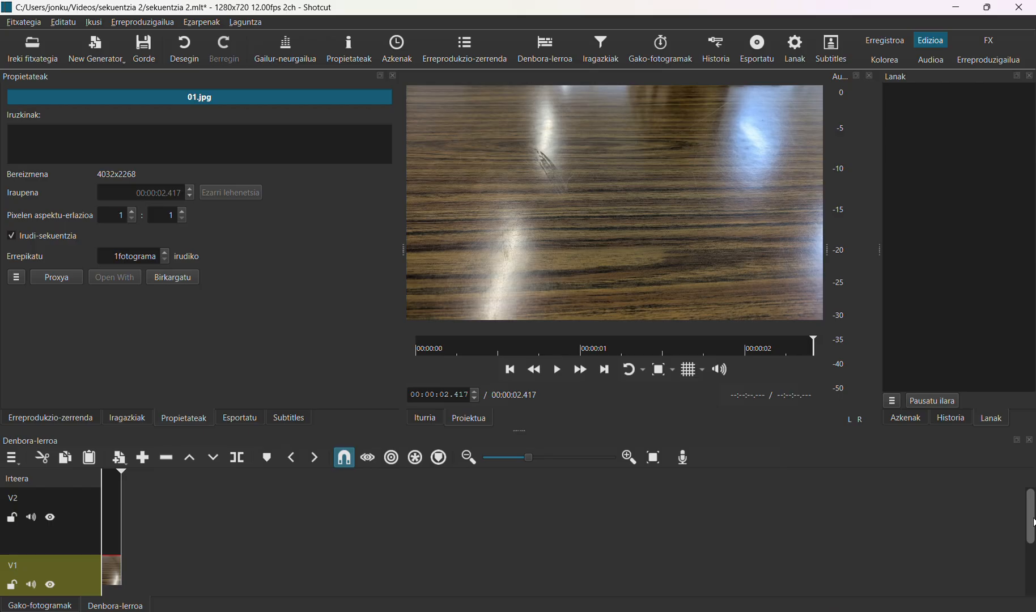
{"action": "left_click_drag", "start_coordinate": [1032, 522], "coordinate": [1032, 561]}
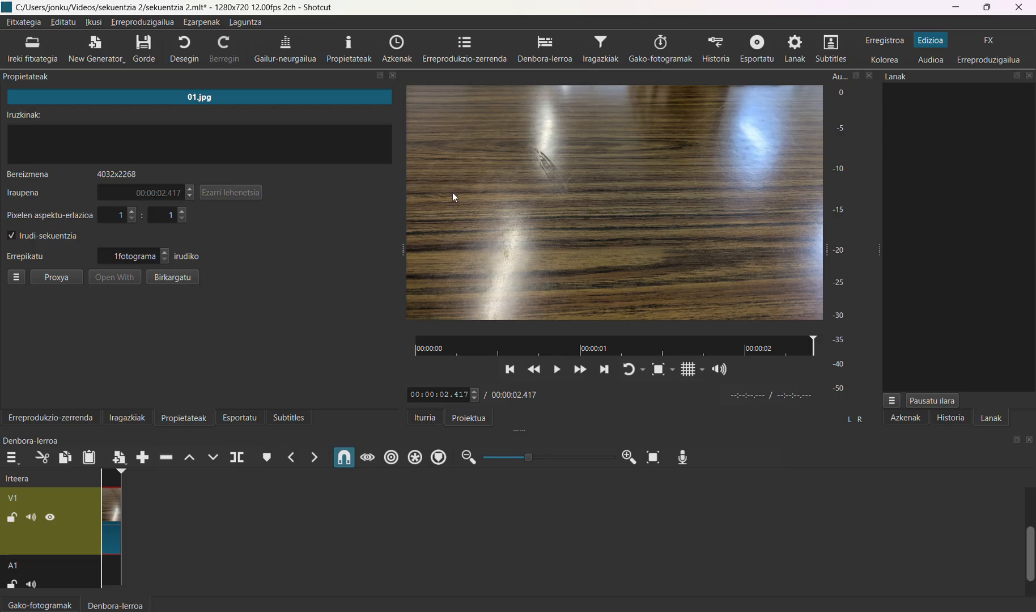
Save the project as sekuentzia 2 in MLT XML format in the sekuentzia 2 folder, replacing the existing file.
{"action": "left_click", "coordinate": [29, 26]}
{"action": "left_click", "coordinate": [57, 121]}
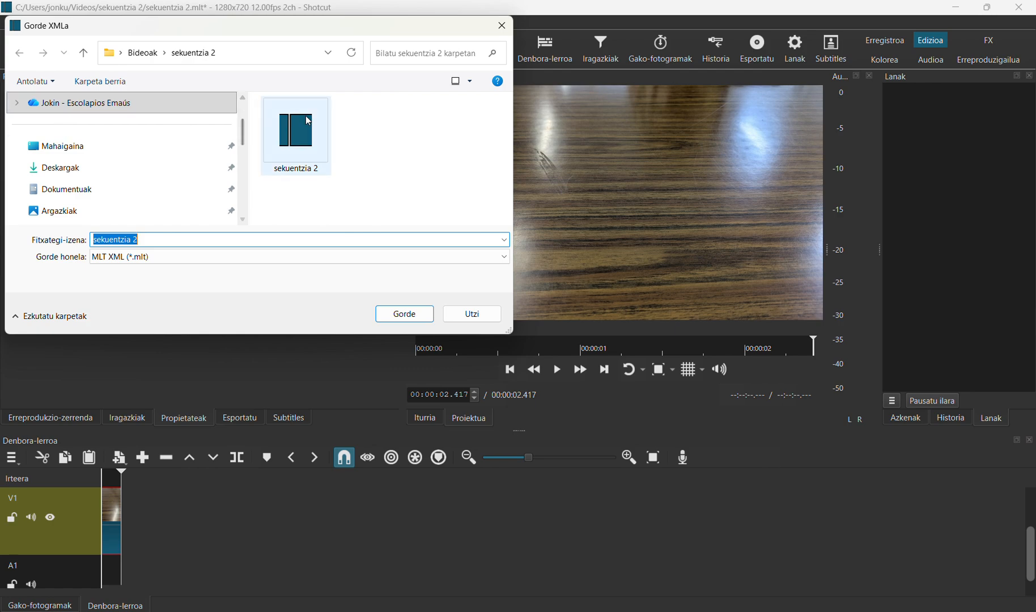
{"action": "left_click", "coordinate": [296, 135]}
{"action": "left_click", "coordinate": [422, 317]}
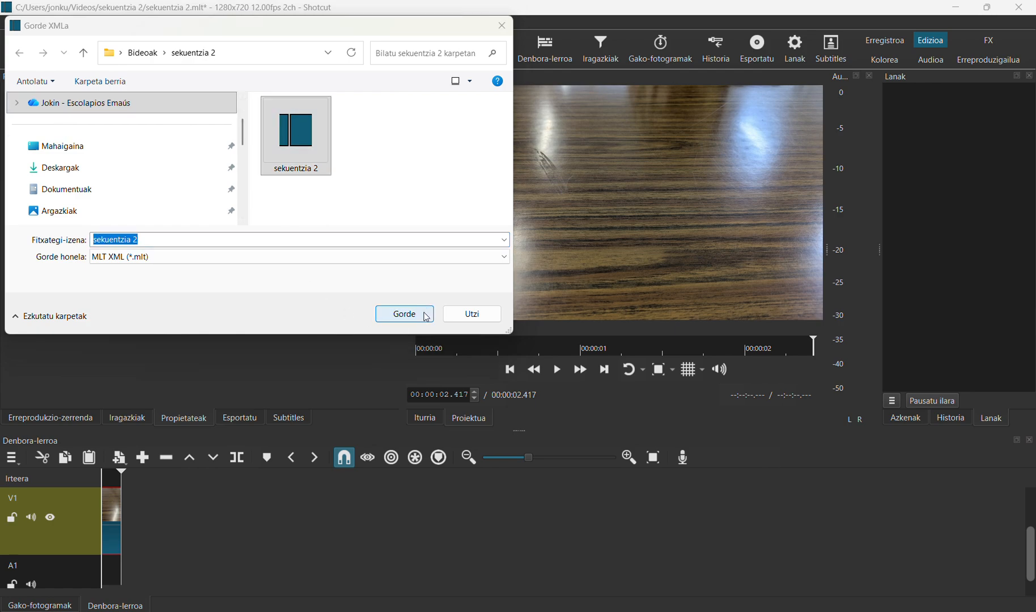
{"action": "left_click", "coordinate": [556, 318]}
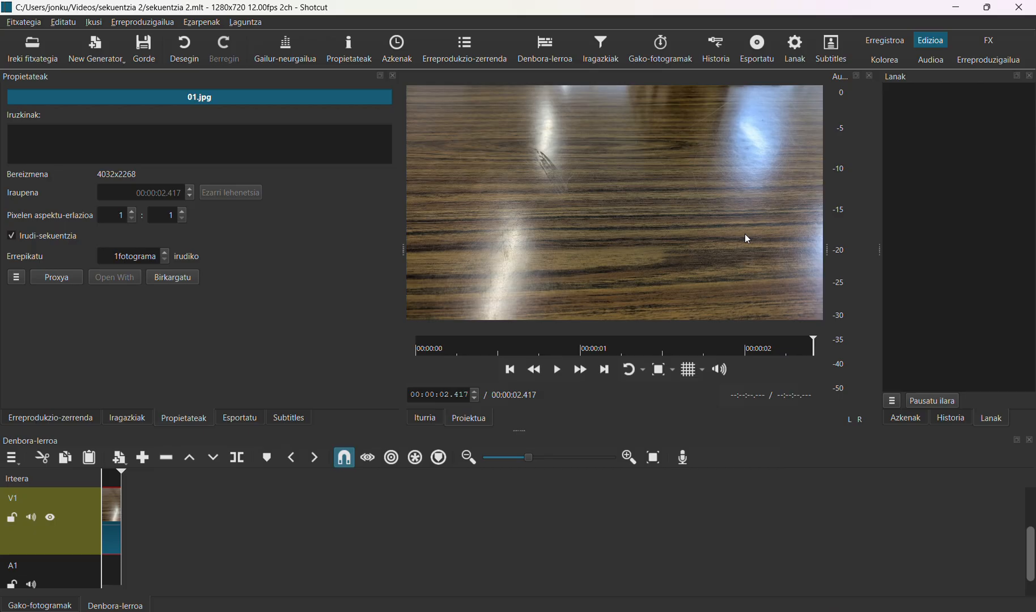
Export the timeline with the default settings as an mp4 video named sekuentzia 2 in the Bideoak folder.
{"action": "left_click", "coordinate": [762, 47]}
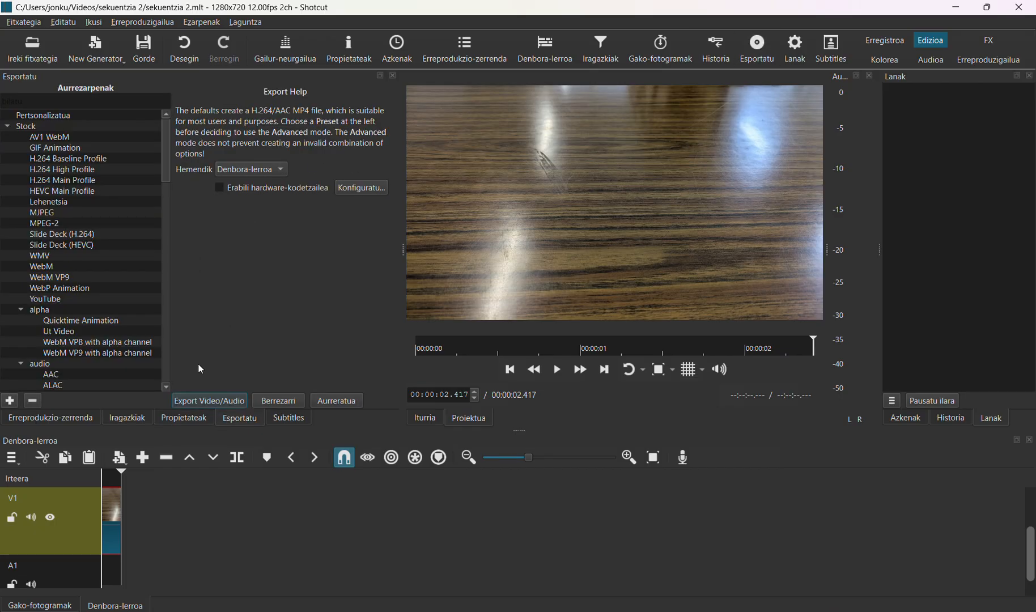
{"action": "left_click", "coordinate": [196, 400]}
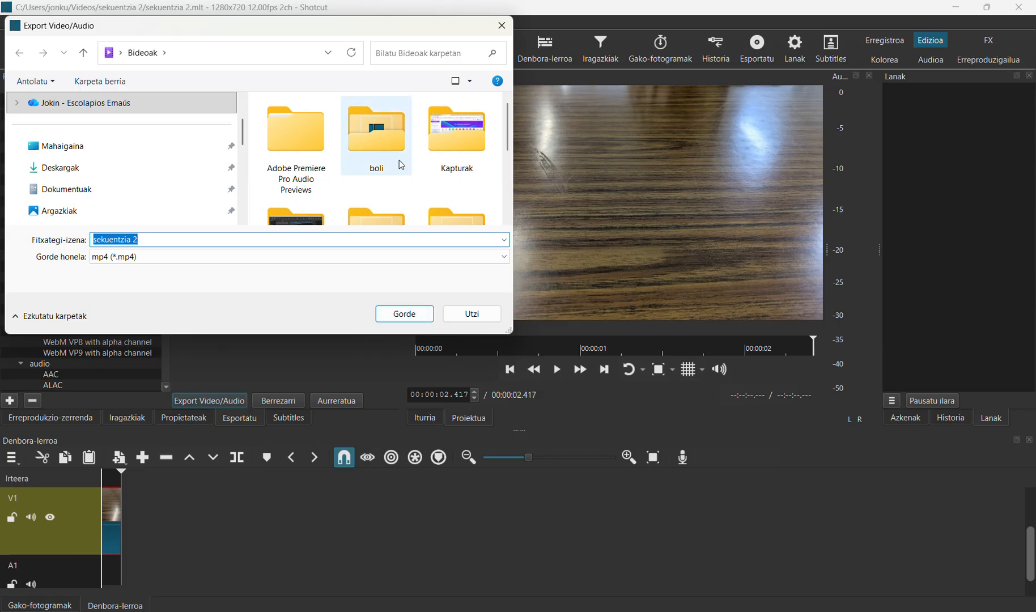
{"action": "scroll", "coordinate": [399, 159], "scroll_direction": "down", "scroll_amount": 3}
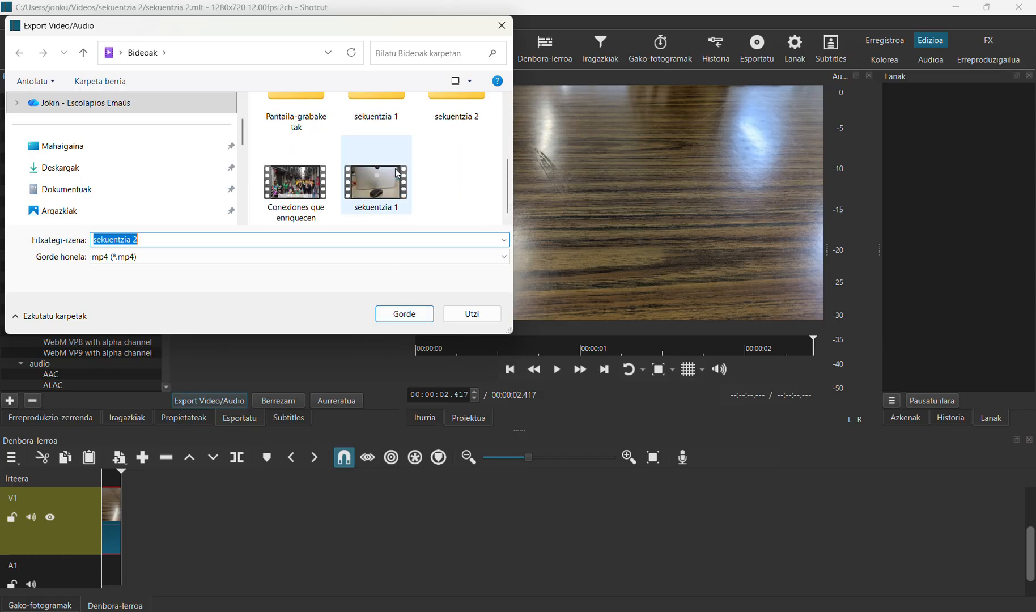
{"action": "left_click", "coordinate": [409, 316]}
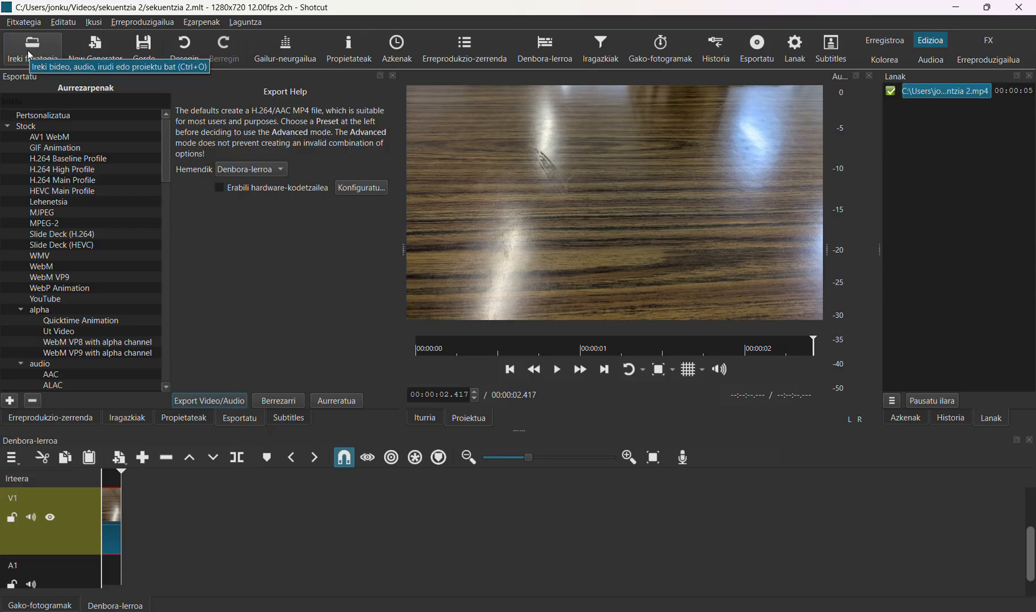
Save the sekuentzia 2 project once more under its current name.
{"action": "left_click", "coordinate": [30, 51]}
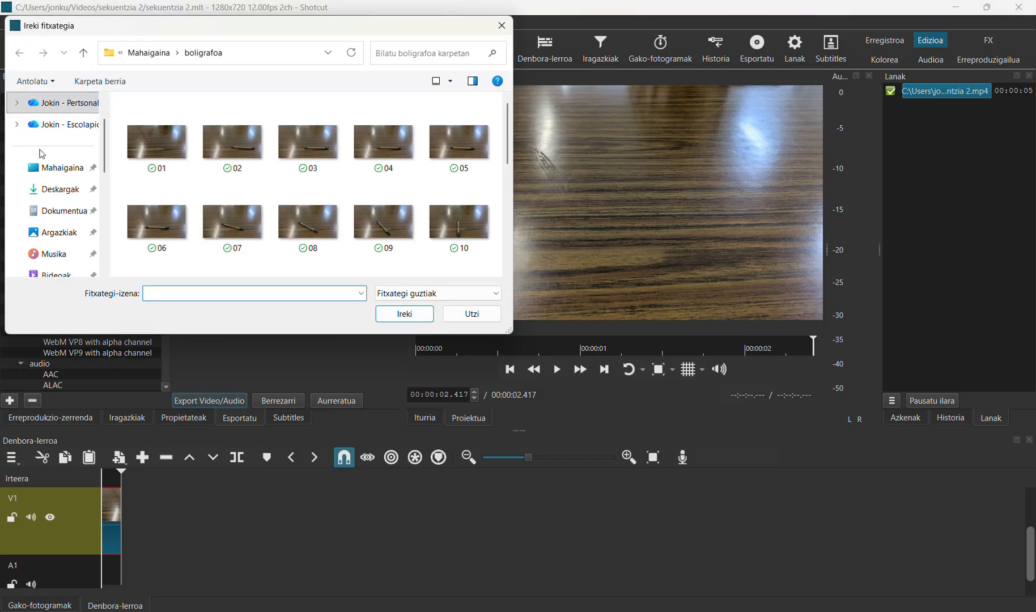
{"action": "left_click", "coordinate": [465, 315]}
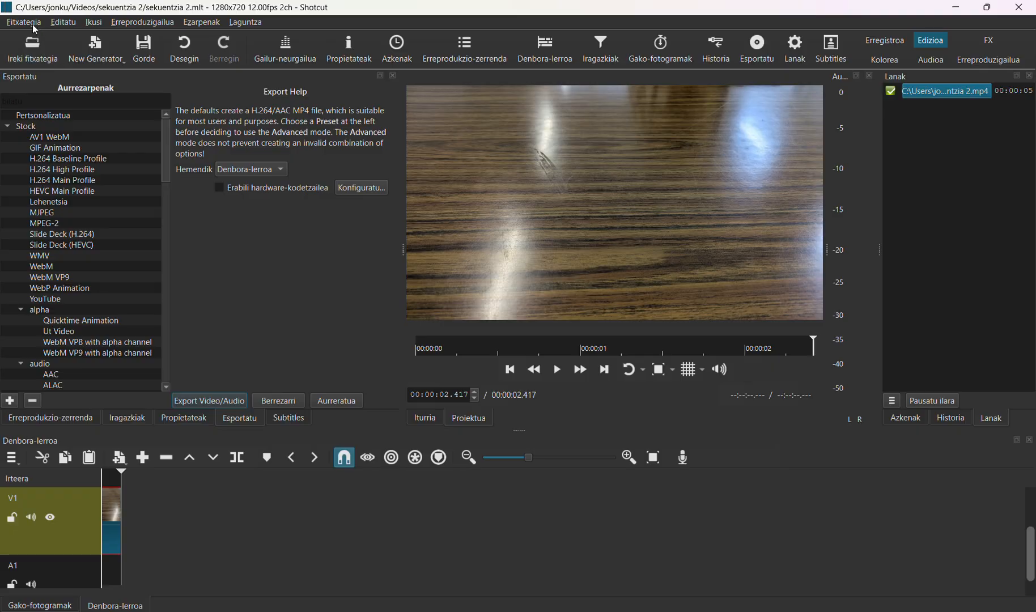
{"action": "left_click", "coordinate": [26, 22]}
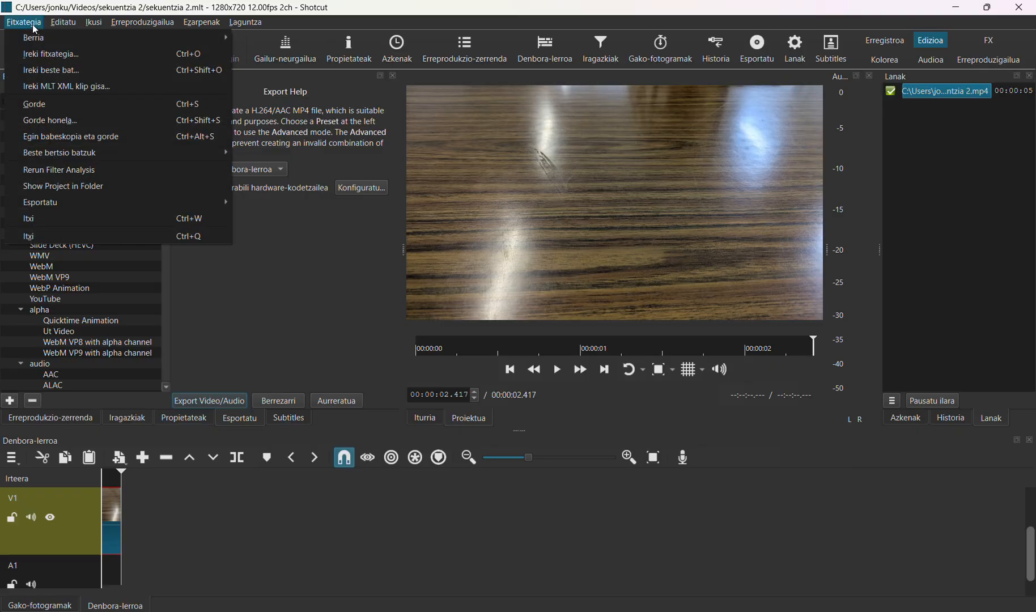
{"action": "left_click", "coordinate": [74, 109]}
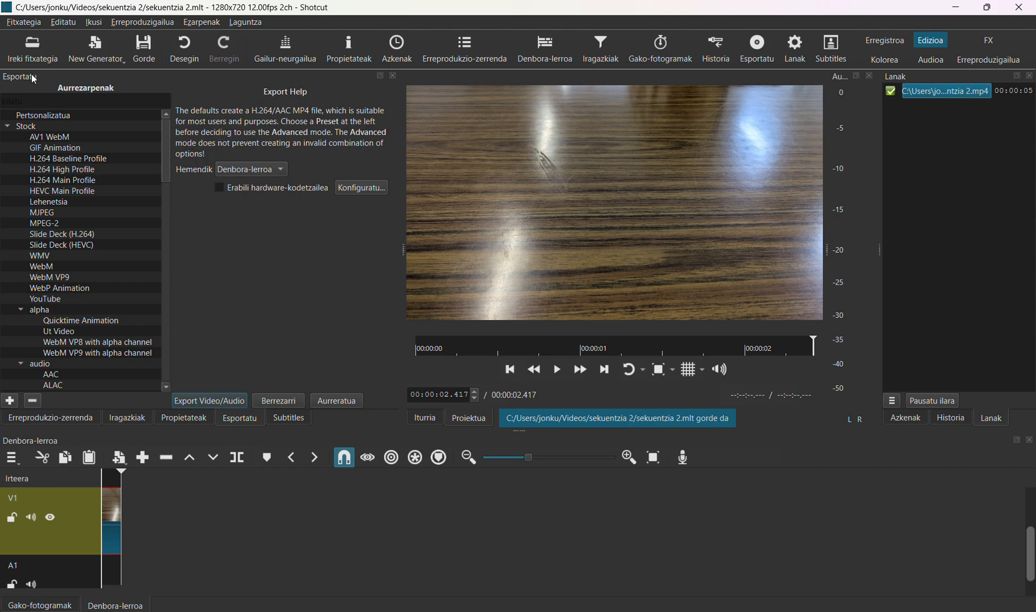
Create a new project named "stop motion pelikula" with the custom video mode bizi.
{"action": "left_click", "coordinate": [34, 24]}
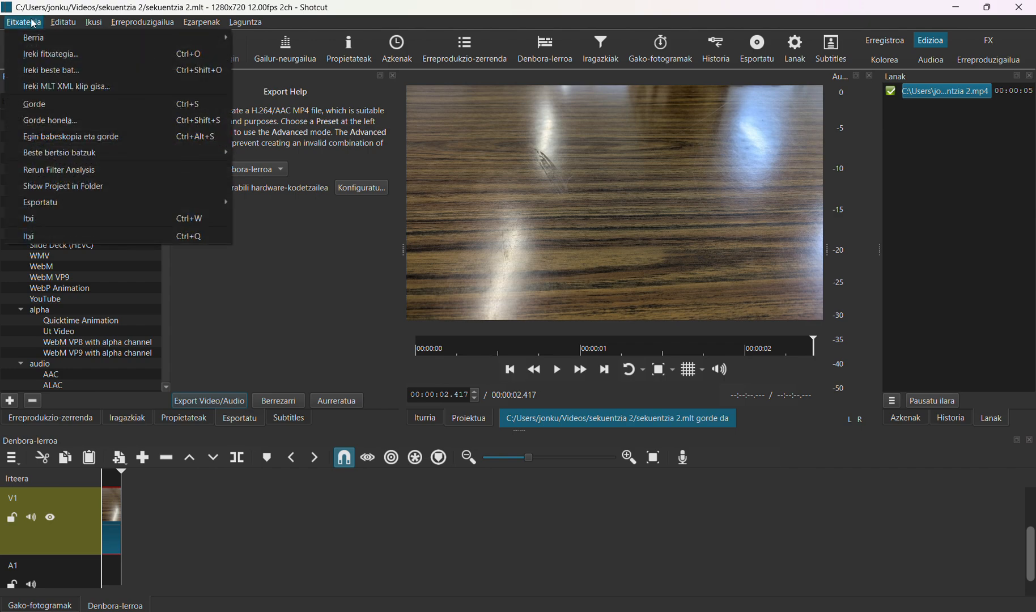
{"action": "mouse_move", "coordinate": [36, 43]}
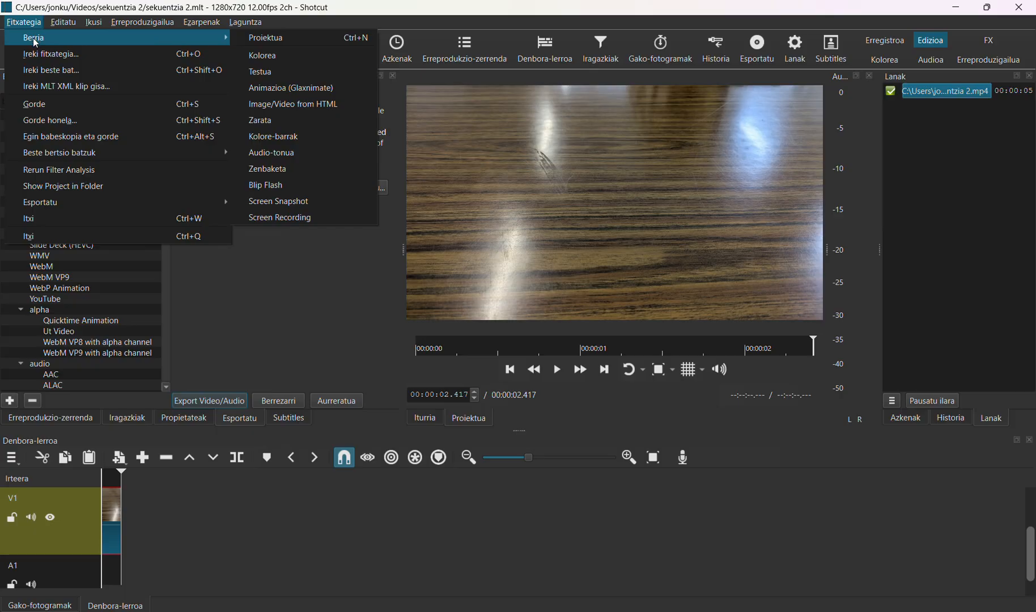
{"action": "left_click", "coordinate": [275, 38]}
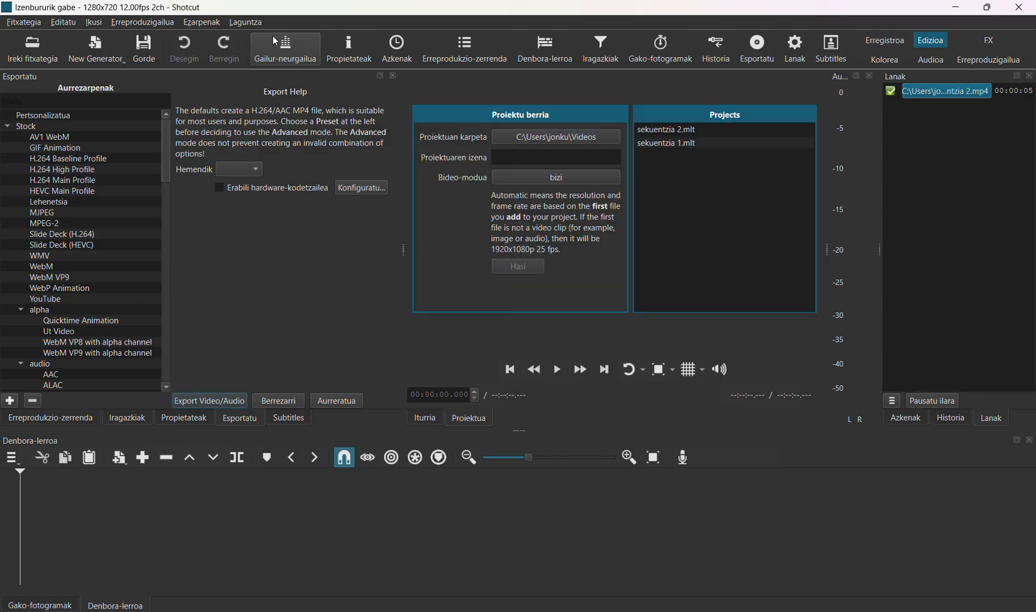
{"action": "left_click", "coordinate": [547, 158]}
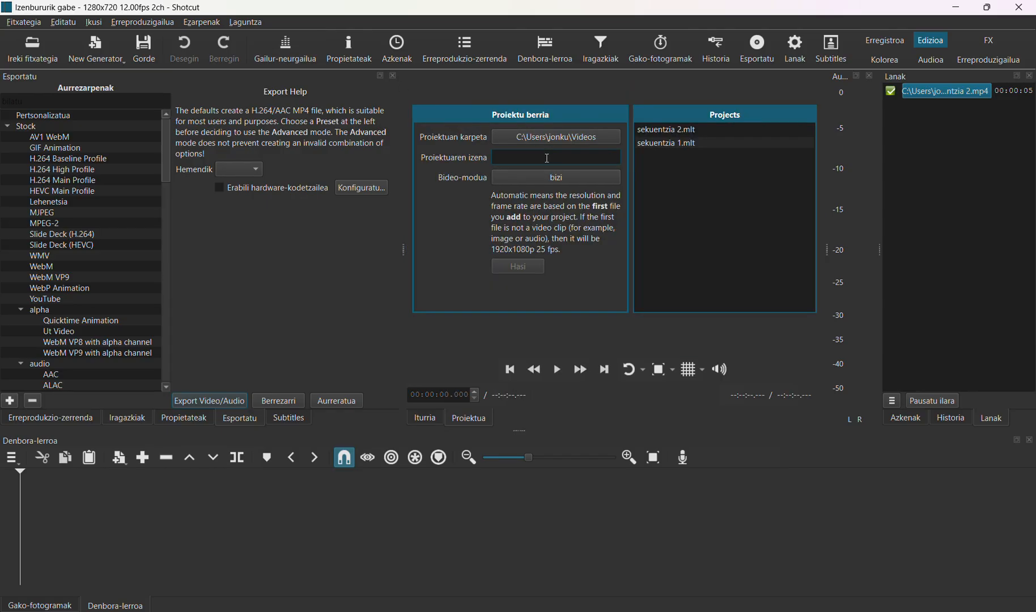
{"action": "type", "text": "stop motion pelikula"}
{"action": "left_click", "coordinate": [540, 181]}
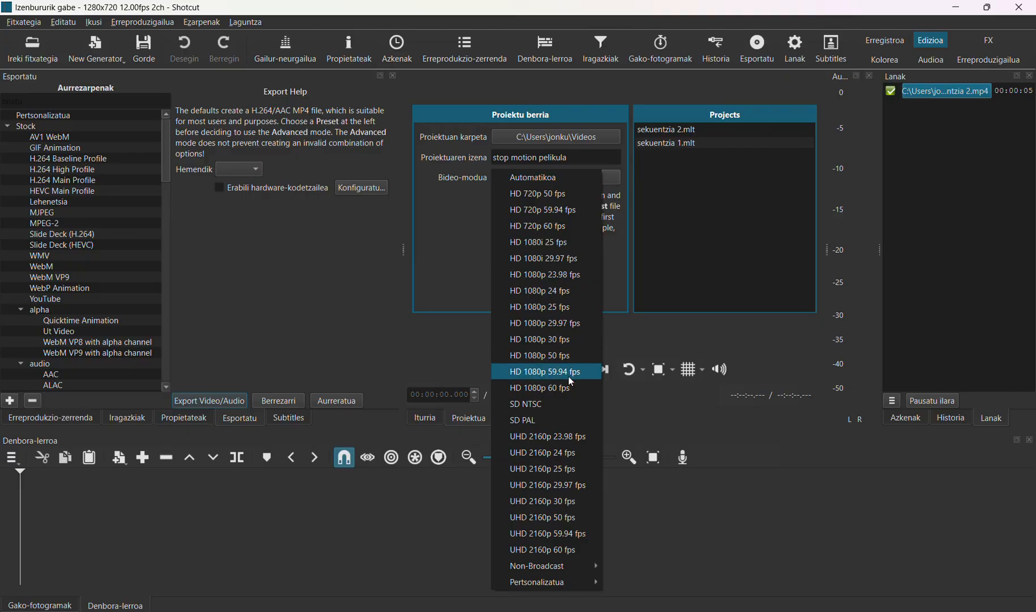
{"action": "mouse_move", "coordinate": [576, 577]}
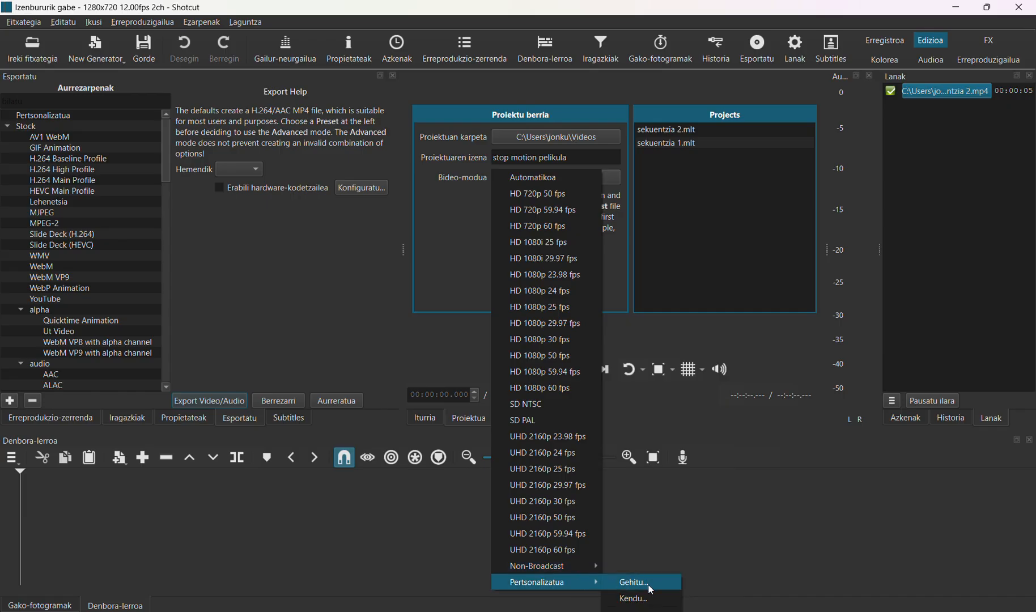
{"action": "left_click", "coordinate": [640, 610]}
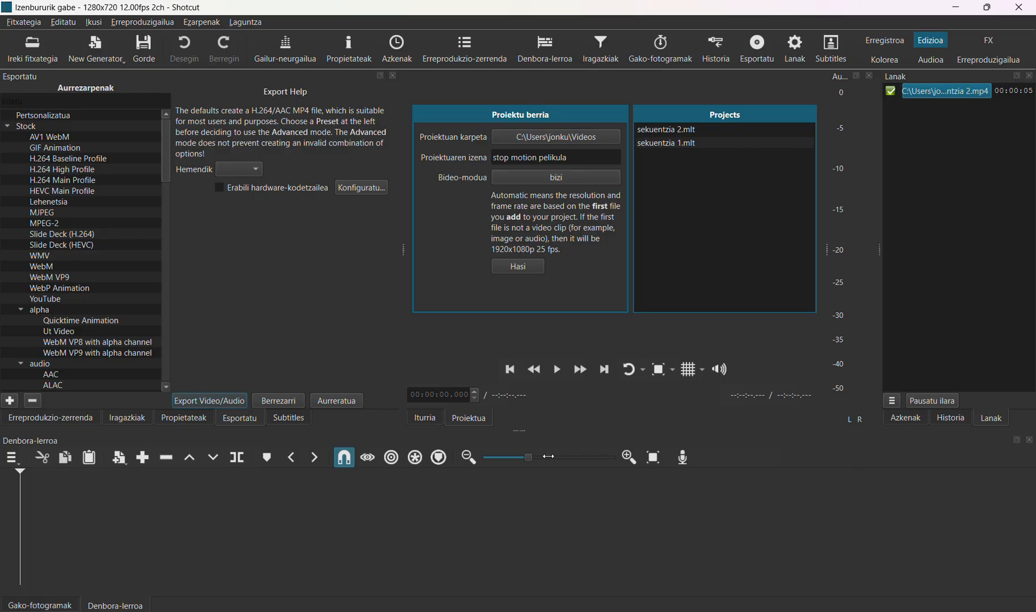
{"action": "left_click", "coordinate": [519, 268]}
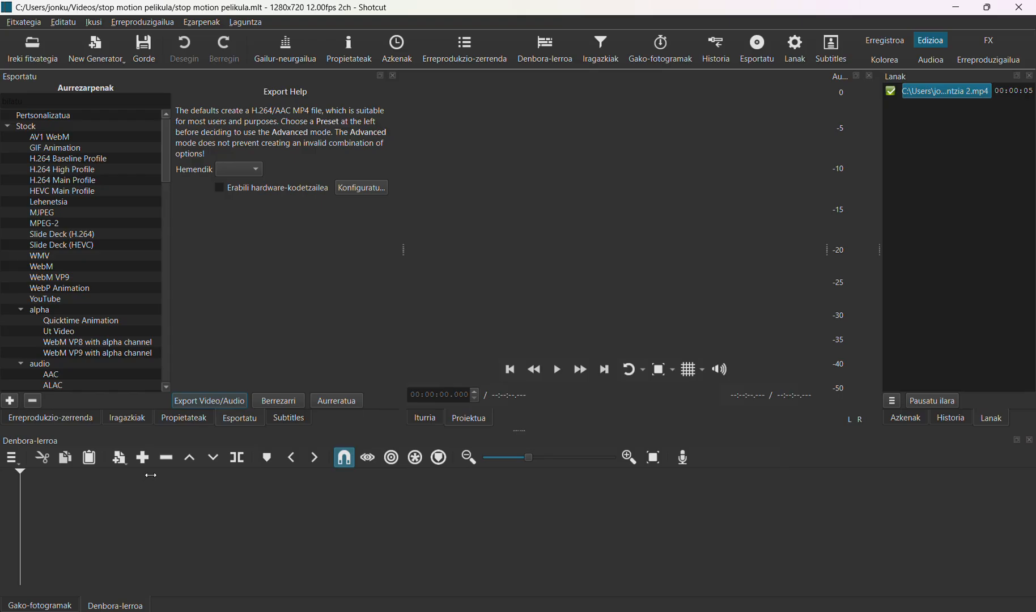
Import the sekuentzia 1 and sekuentzia 2 videos from the Bideoak folder into the project.
{"action": "left_click", "coordinate": [35, 49]}
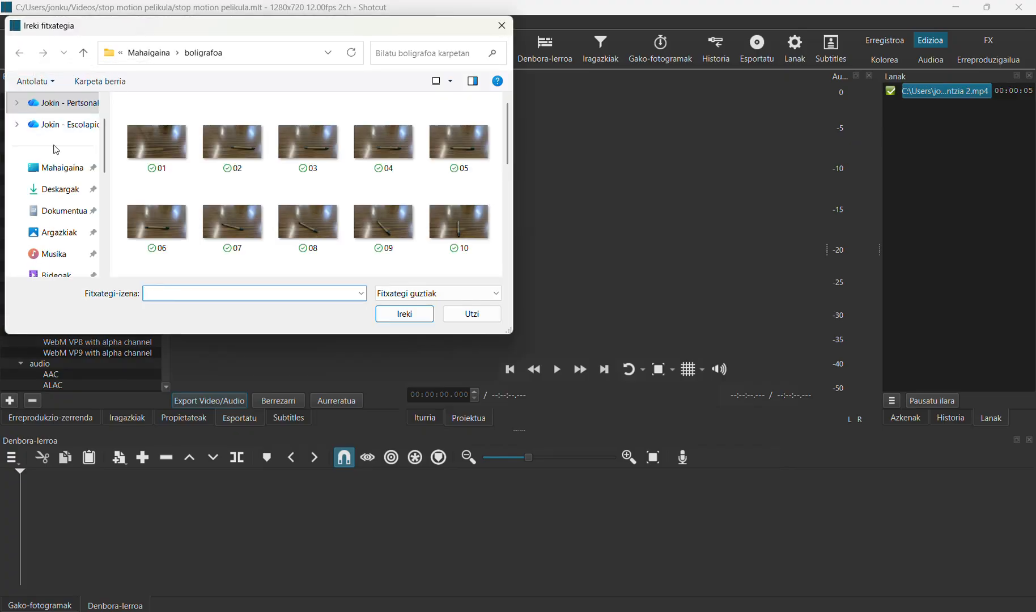
{"action": "left_click", "coordinate": [55, 276]}
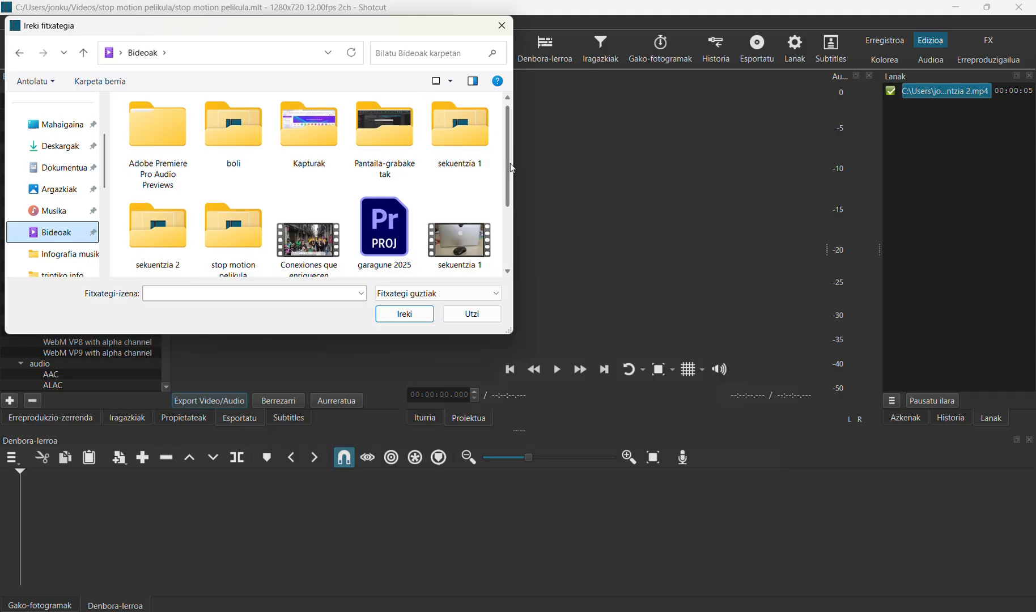
{"action": "left_click_drag", "start_coordinate": [510, 163], "coordinate": [505, 226]}
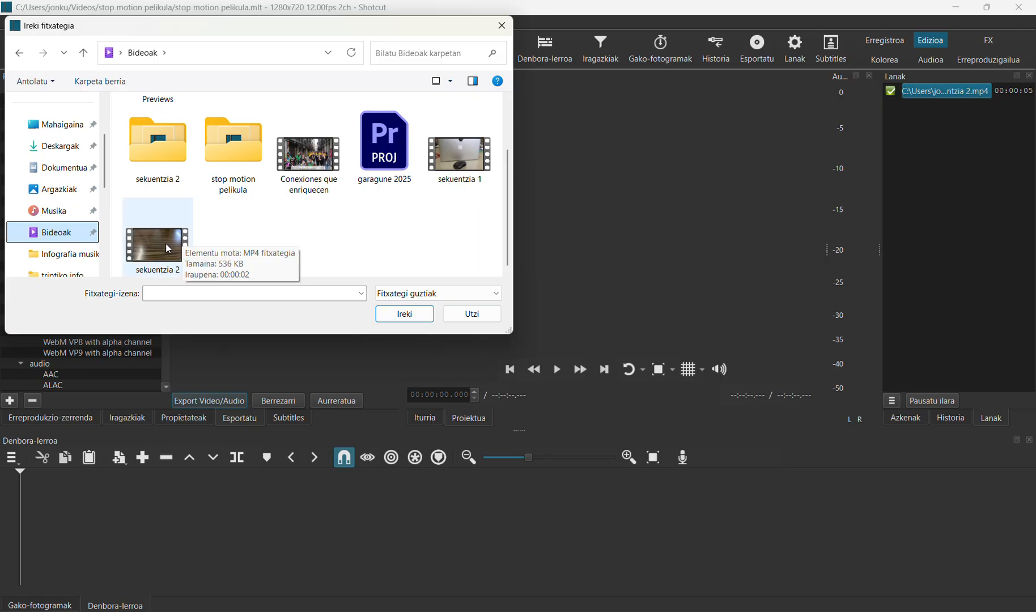
{"action": "left_click", "coordinate": [458, 157]}
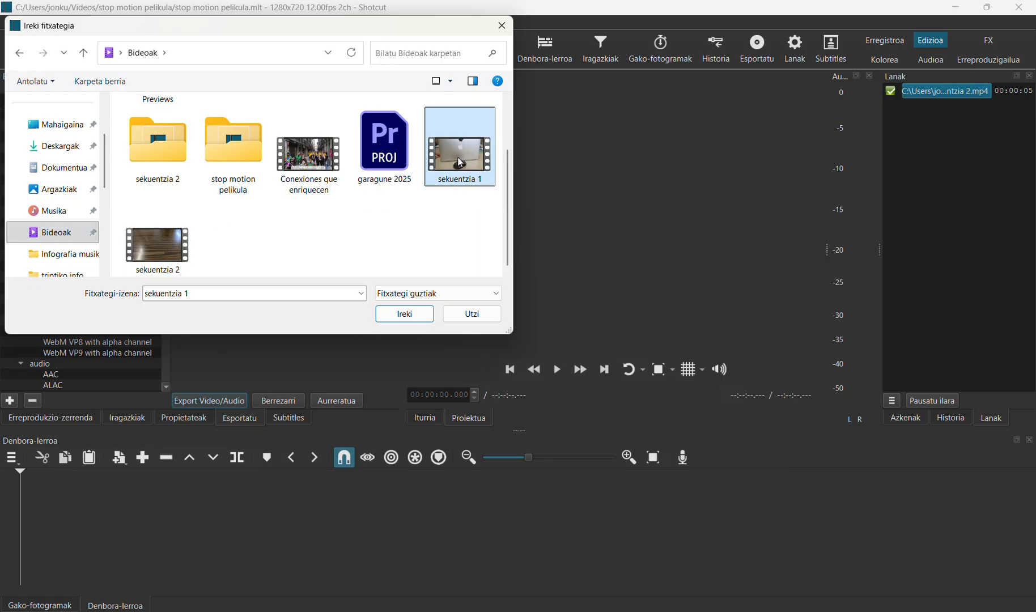
{"action": "left_click", "coordinate": [168, 242], "text": "ctrl"}
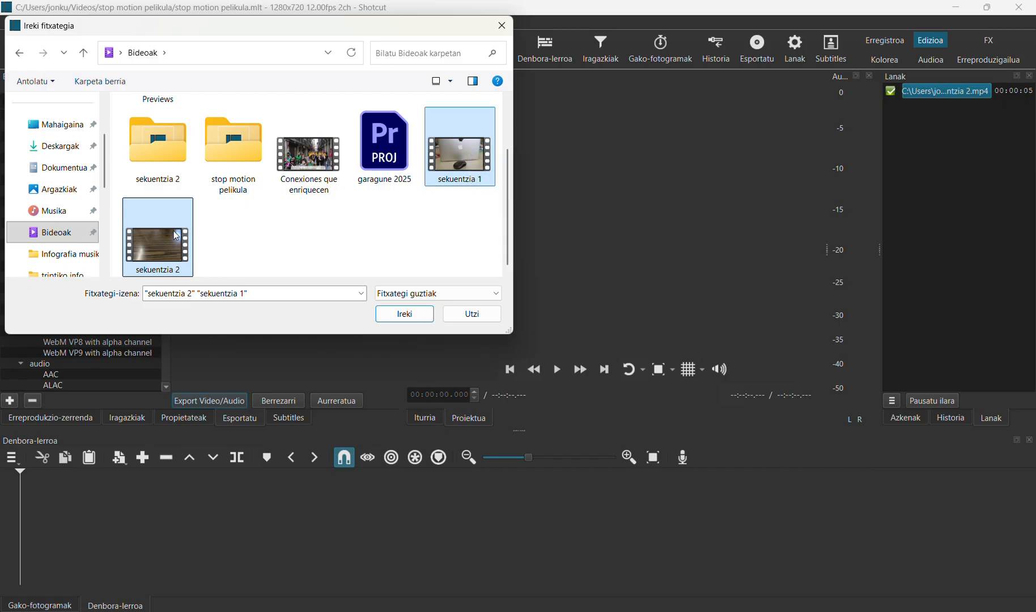
{"action": "left_click", "coordinate": [404, 314]}
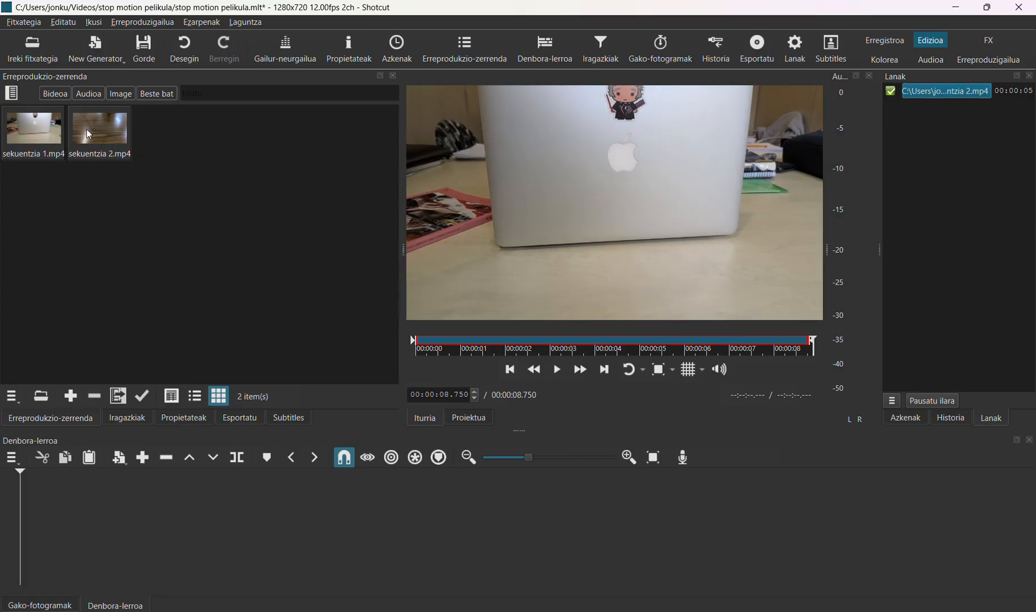
Place sekuentzia 1.mp4 at the start of track V1 and sekuentzia 2.mp4 after it on the same track.
{"action": "left_click", "coordinate": [32, 131]}
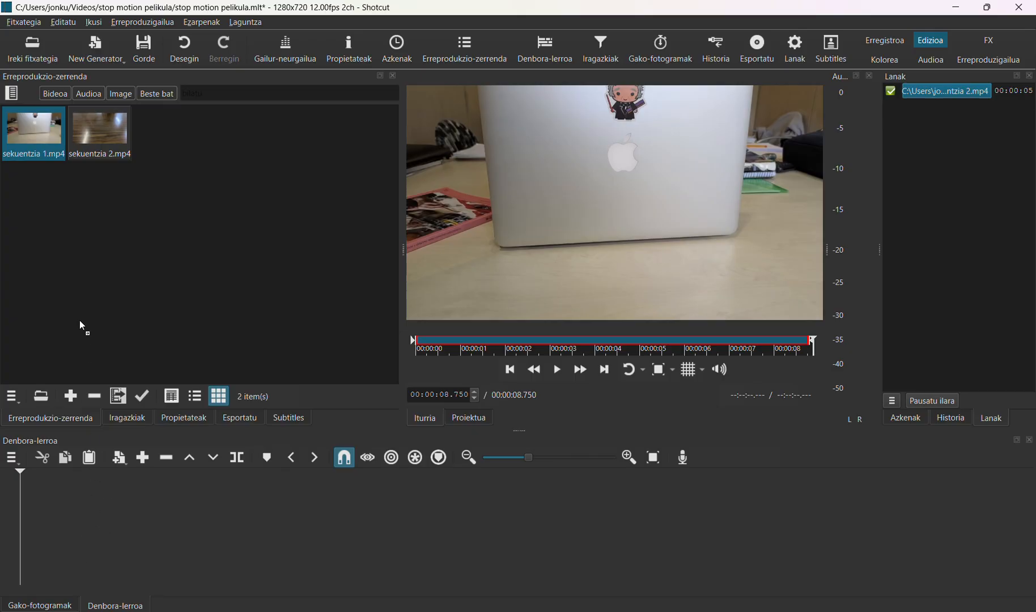
{"action": "left_click_drag", "start_coordinate": [88, 509], "coordinate": [90, 511]}
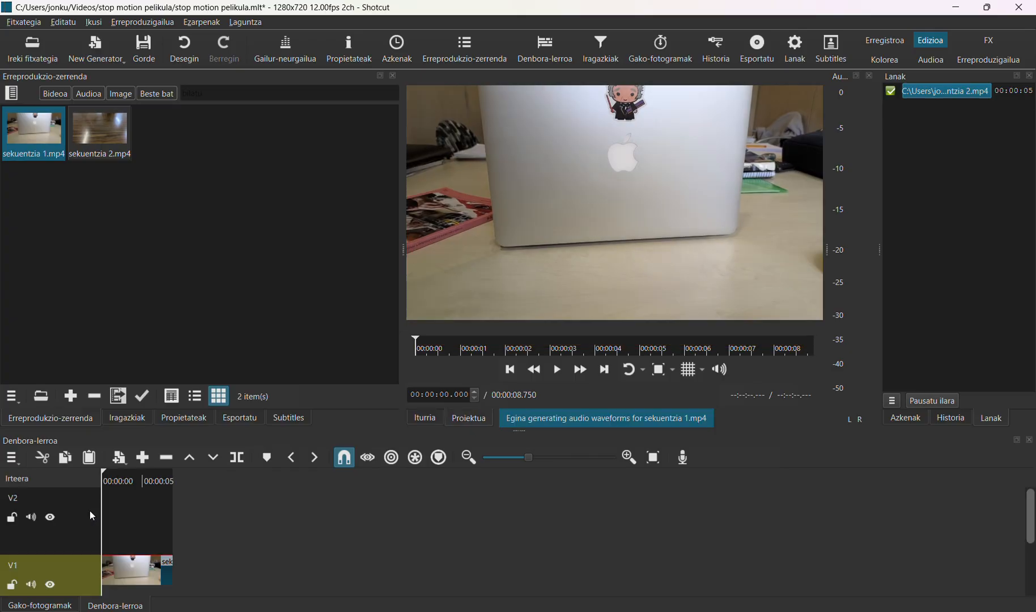
{"action": "left_click", "coordinate": [114, 127]}
{"action": "mouse_move", "coordinate": [248, 434]}
{"action": "left_mouse_down"}
{"action": "mouse_move", "coordinate": [227, 536]}
{"action": "mouse_move", "coordinate": [189, 574]}
{"action": "left_mouse_up"}
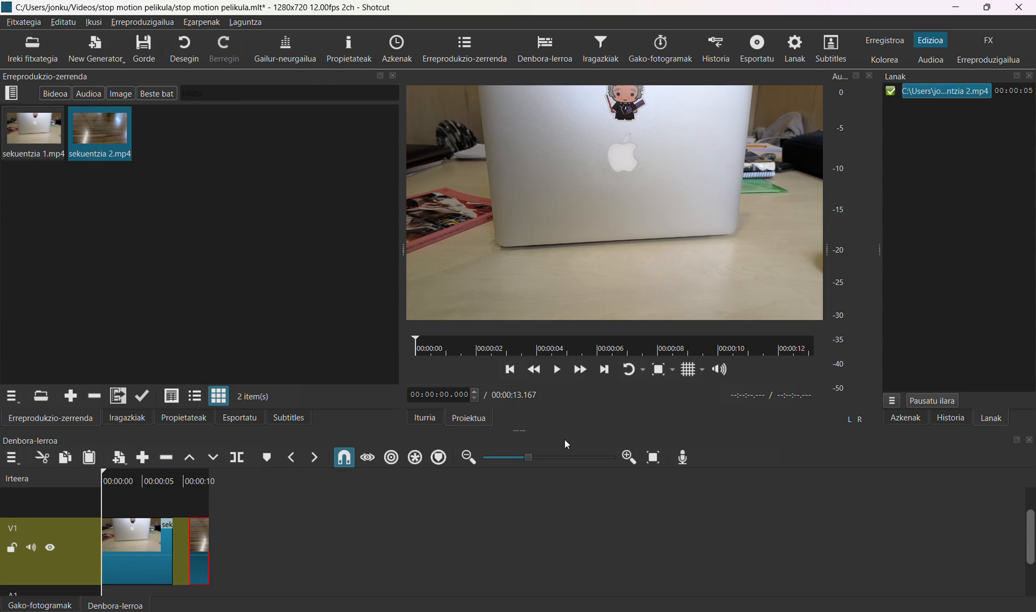
Enlarge the timeline area, move sekuentzia 2 flush against the end of sekuentzia 1 on V1, and play the result.
{"action": "left_click_drag", "start_coordinate": [558, 432], "coordinate": [568, 315]}
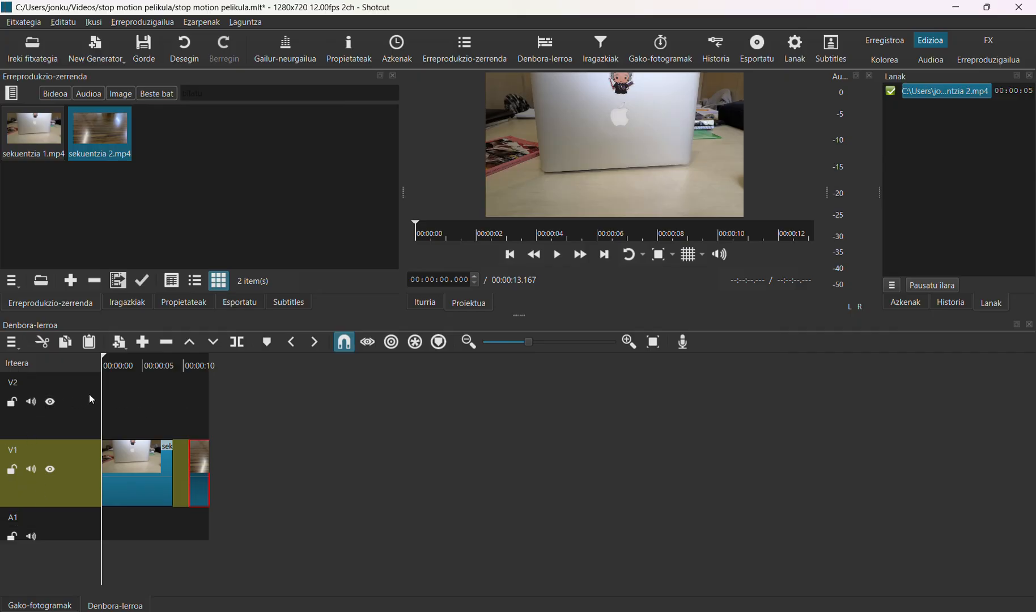
{"action": "double_click", "coordinate": [70, 390]}
{"action": "key", "text": "Escape"}
{"action": "mouse_move", "coordinate": [192, 480]}
{"action": "left_mouse_down"}
{"action": "mouse_move", "coordinate": [169, 483]}
{"action": "mouse_move", "coordinate": [290, 482]}
{"action": "mouse_move", "coordinate": [198, 484]}
{"action": "left_mouse_up"}
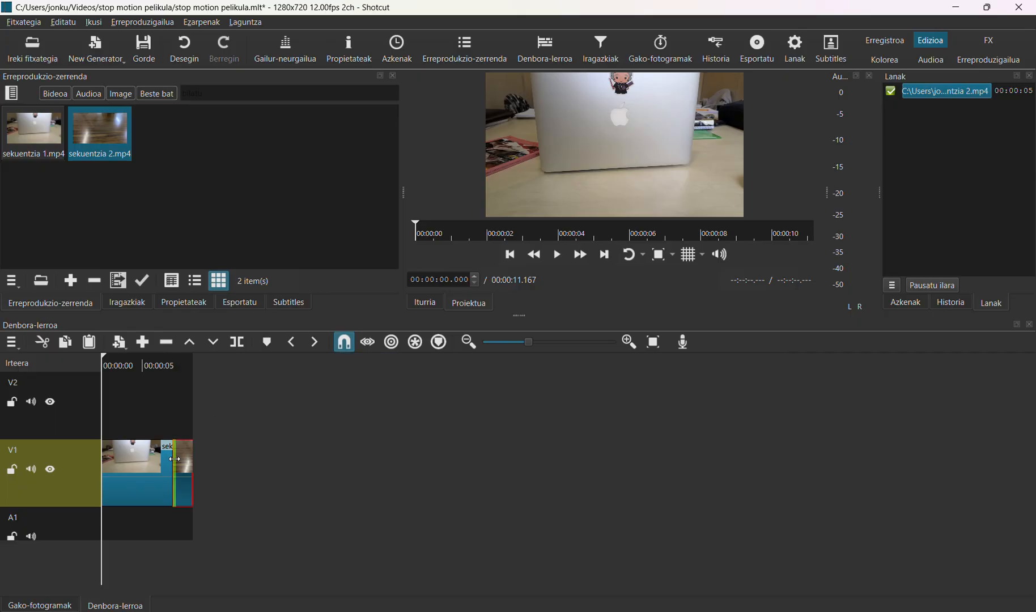
{"action": "mouse_move", "coordinate": [191, 482]}
{"action": "left_mouse_down"}
{"action": "mouse_move", "coordinate": [221, 489]}
{"action": "mouse_move", "coordinate": [199, 492]}
{"action": "left_mouse_up"}
{"action": "left_click", "coordinate": [558, 255]}
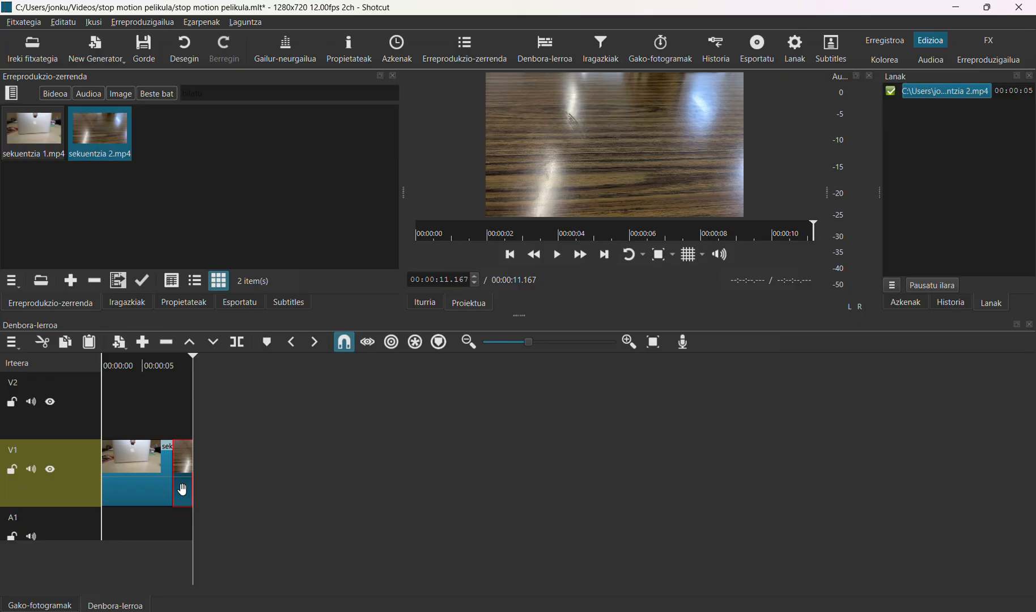
Turn off snapping, overlap the start of sekuentzia 2 with the end of sekuentzia 1 to create a transition, and preview it.
{"action": "left_click_drag", "start_coordinate": [180, 488], "coordinate": [173, 487]}
{"action": "left_click", "coordinate": [343, 342]}
{"action": "left_click_drag", "start_coordinate": [176, 493], "coordinate": [172, 493]}
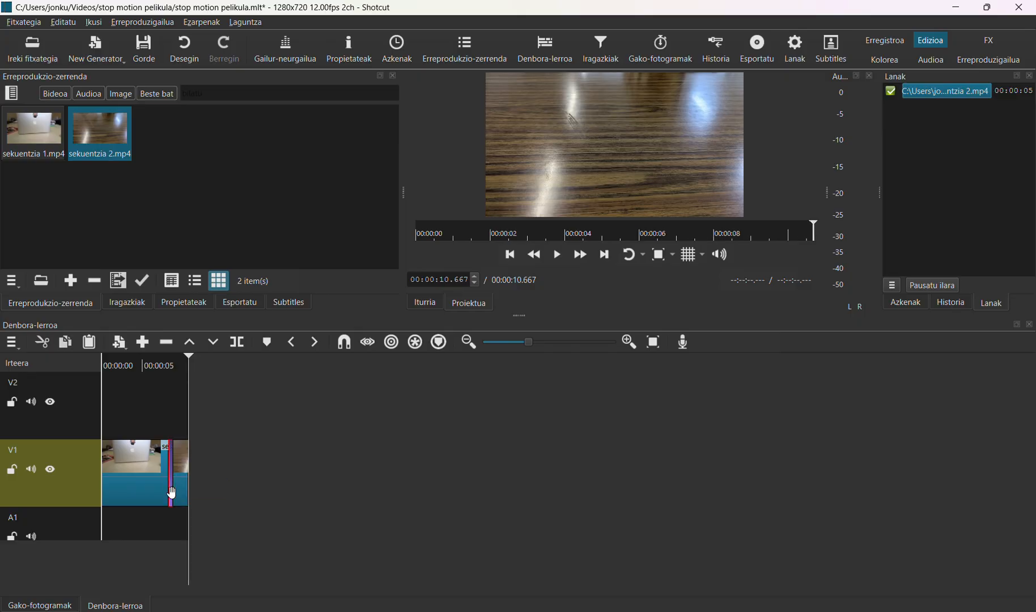
{"action": "left_click", "coordinate": [150, 360]}
{"action": "key", "text": "space"}
Try to adjust the transition between the two clips by moving sekuentzia 2 further over sekuentzia 1.
{"action": "left_click_drag", "start_coordinate": [180, 480], "coordinate": [190, 481]}
{"action": "left_click_drag", "start_coordinate": [176, 485], "coordinate": [170, 485]}
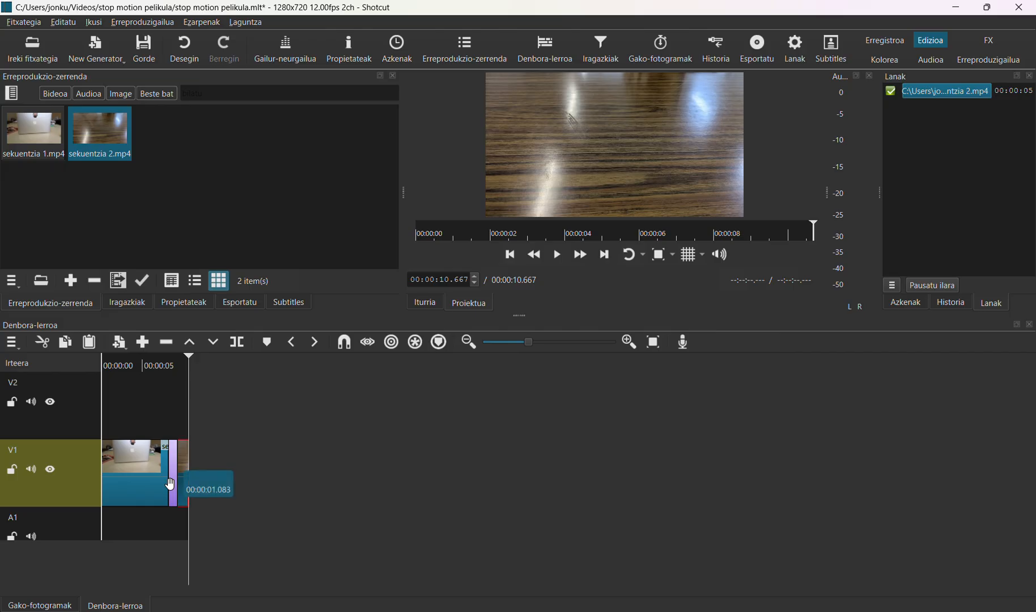
{"action": "left_click_drag", "start_coordinate": [181, 488], "coordinate": [165, 486]}
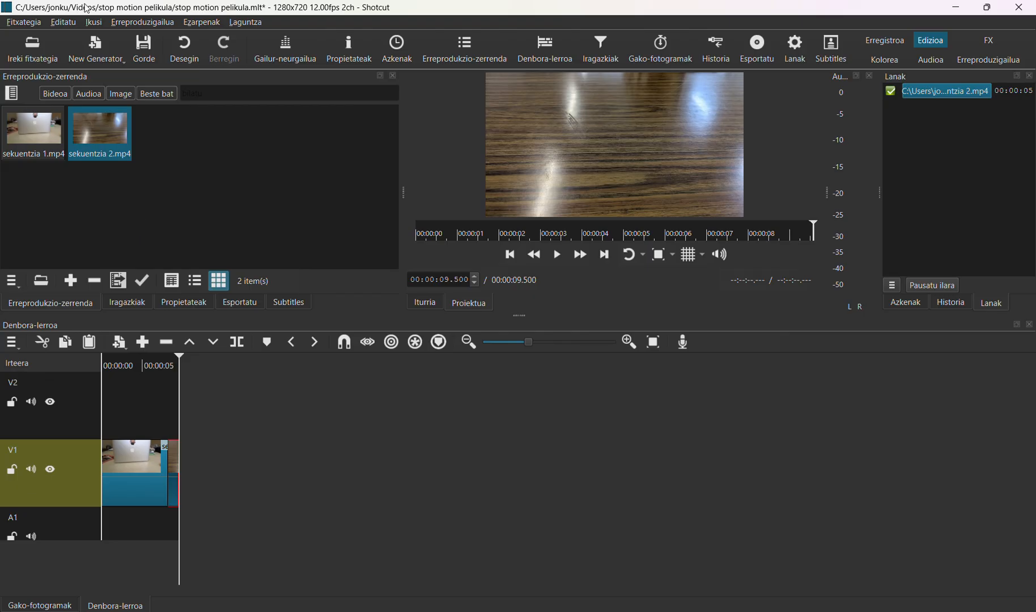
Undo the overlapping moves of sekuentzia 2 and turn snapping back on.
{"action": "left_click", "coordinate": [60, 22]}
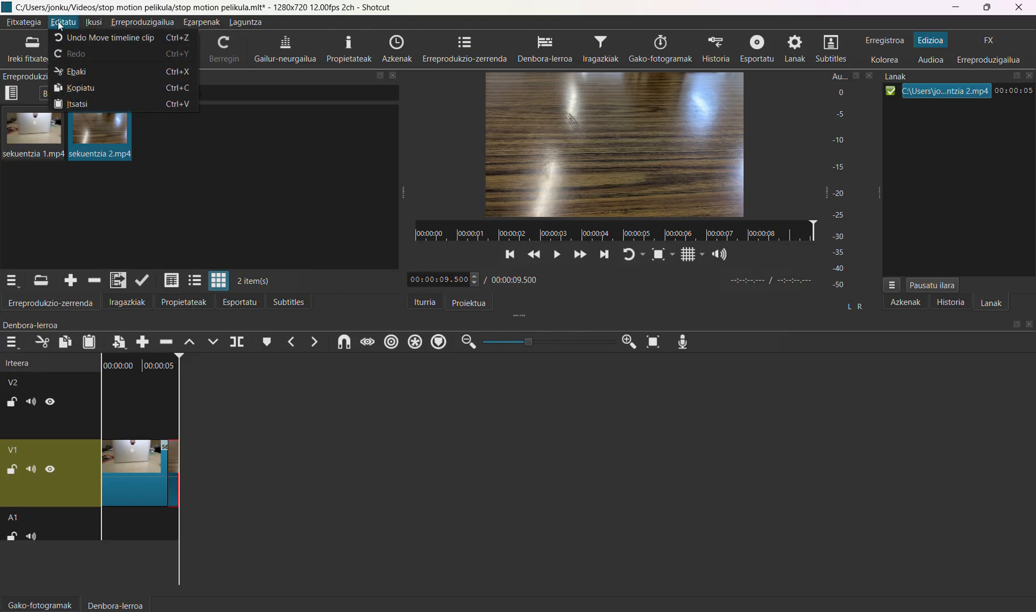
{"action": "left_click", "coordinate": [75, 41]}
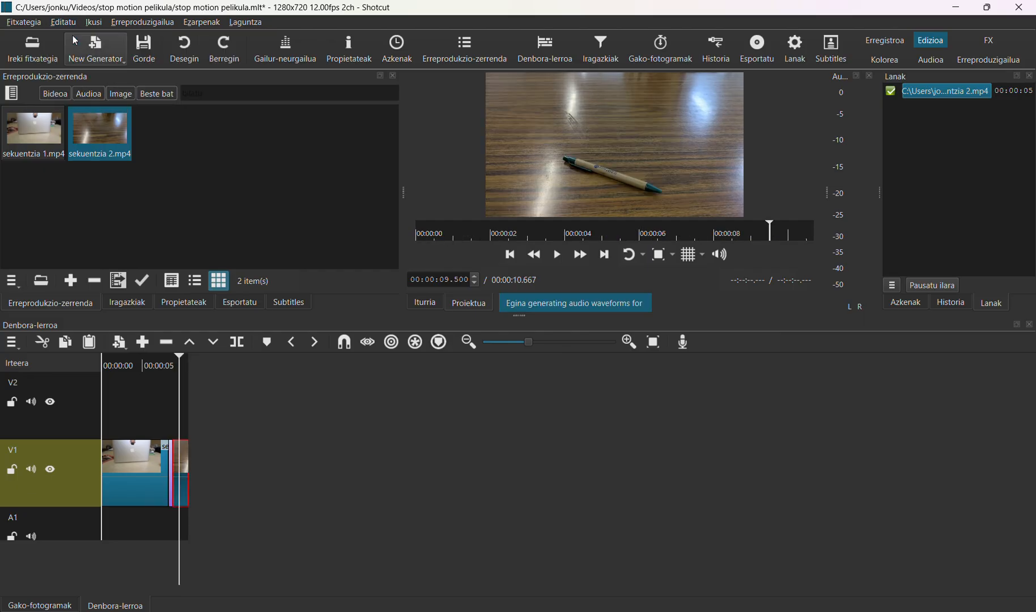
{"action": "key", "text": "ctrl+z"}
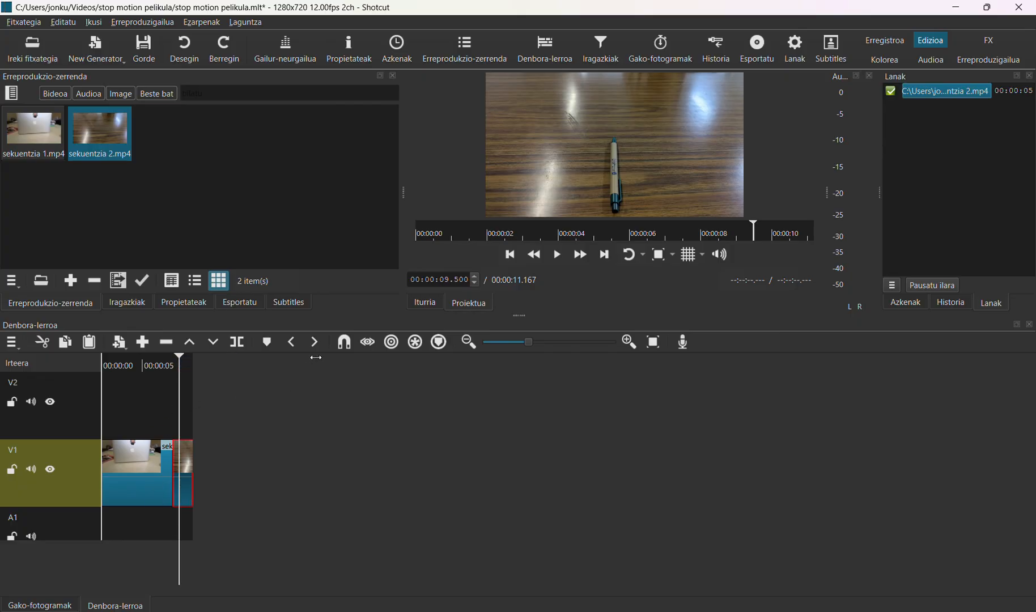
{"action": "left_click", "coordinate": [345, 343]}
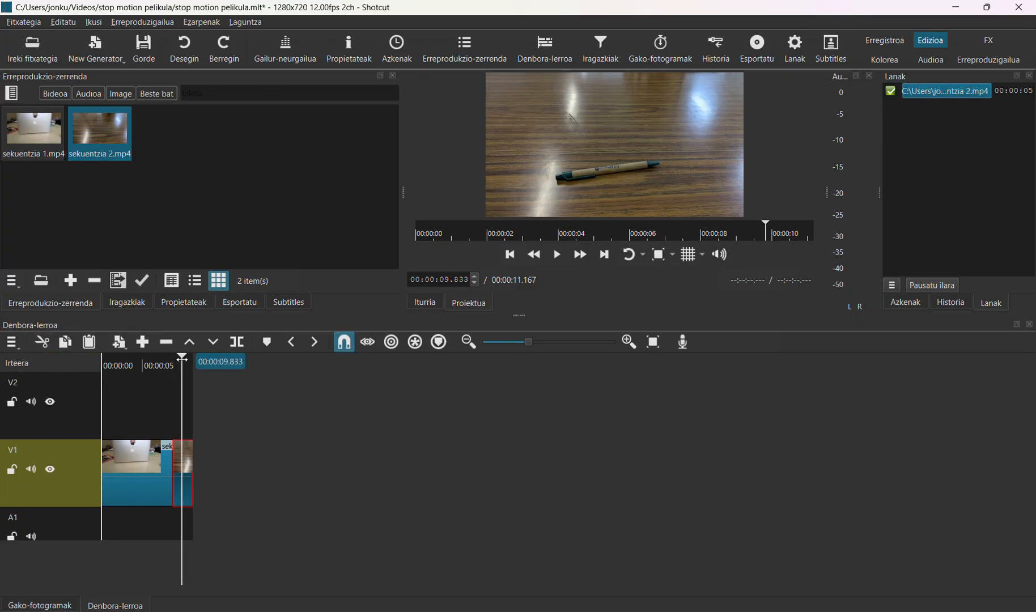
Cut the sekuentzia 2 clip from the timeline with the playhead at 00:00:03.917, and undo the removal.
{"action": "left_click_drag", "start_coordinate": [180, 356], "coordinate": [168, 357]}
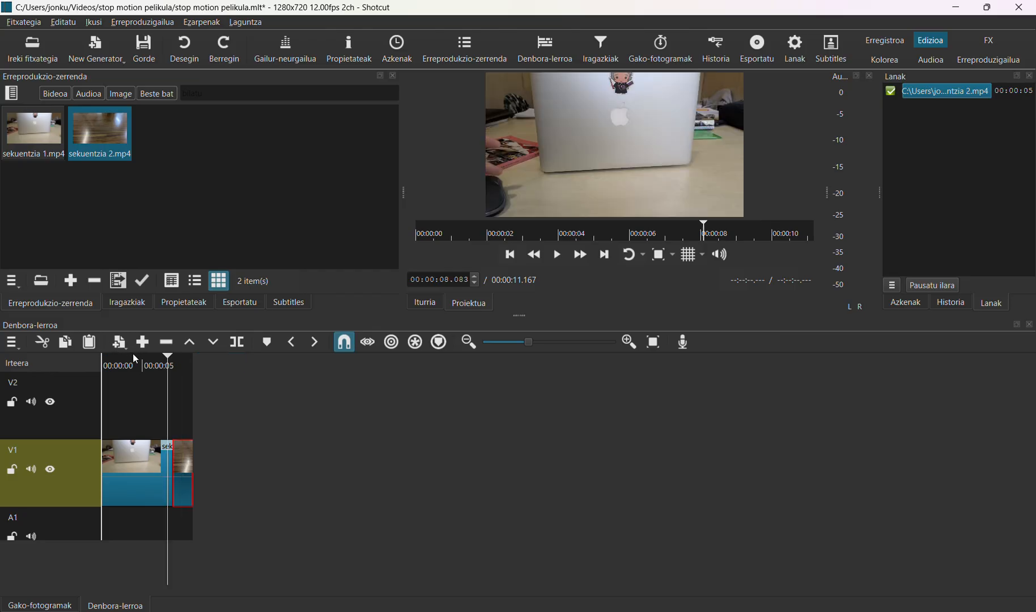
{"action": "left_click", "coordinate": [135, 359]}
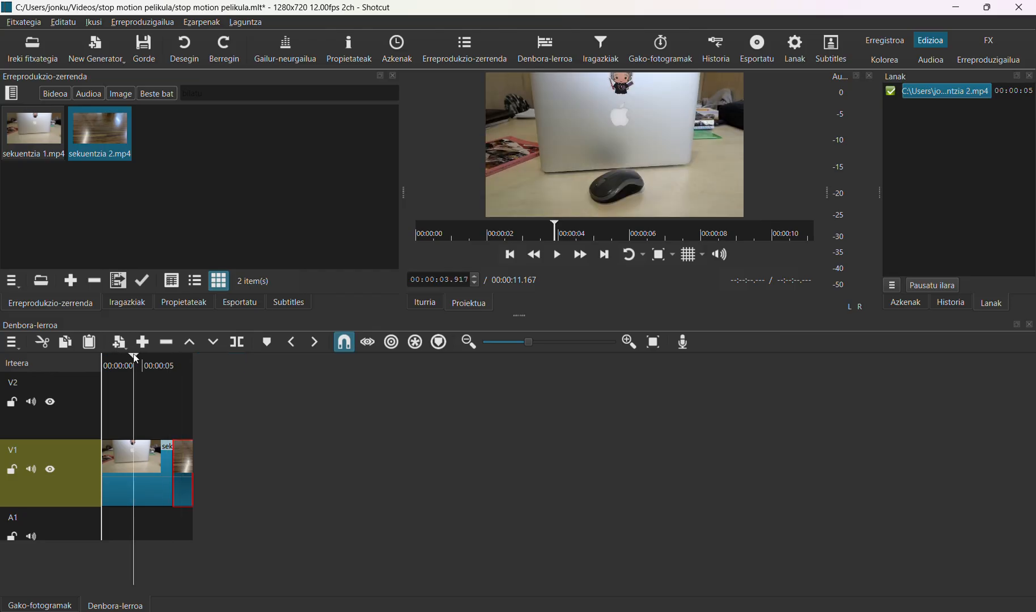
{"action": "left_click", "coordinate": [43, 343]}
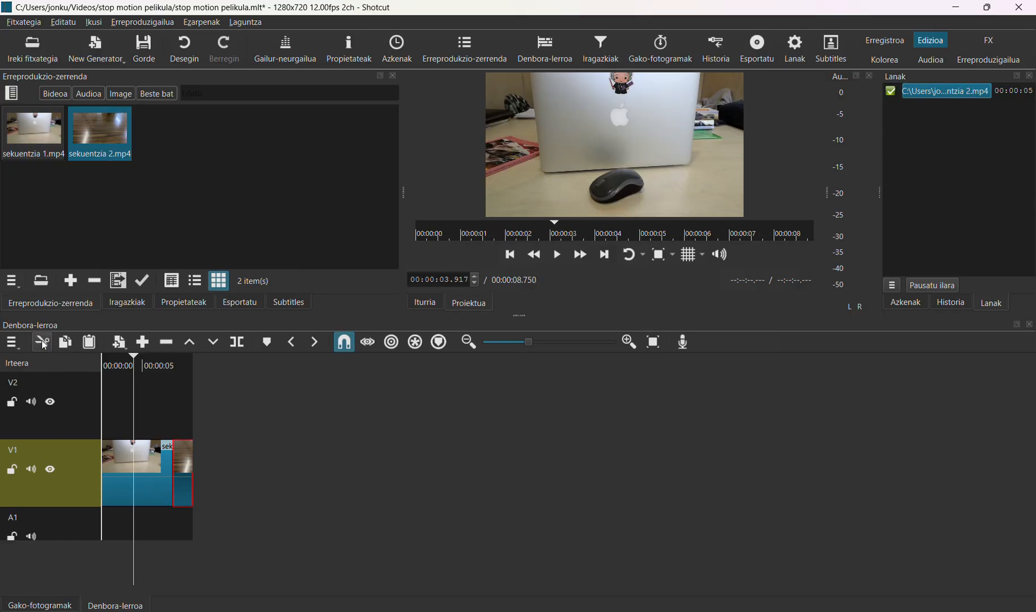
{"action": "left_click", "coordinate": [143, 473]}
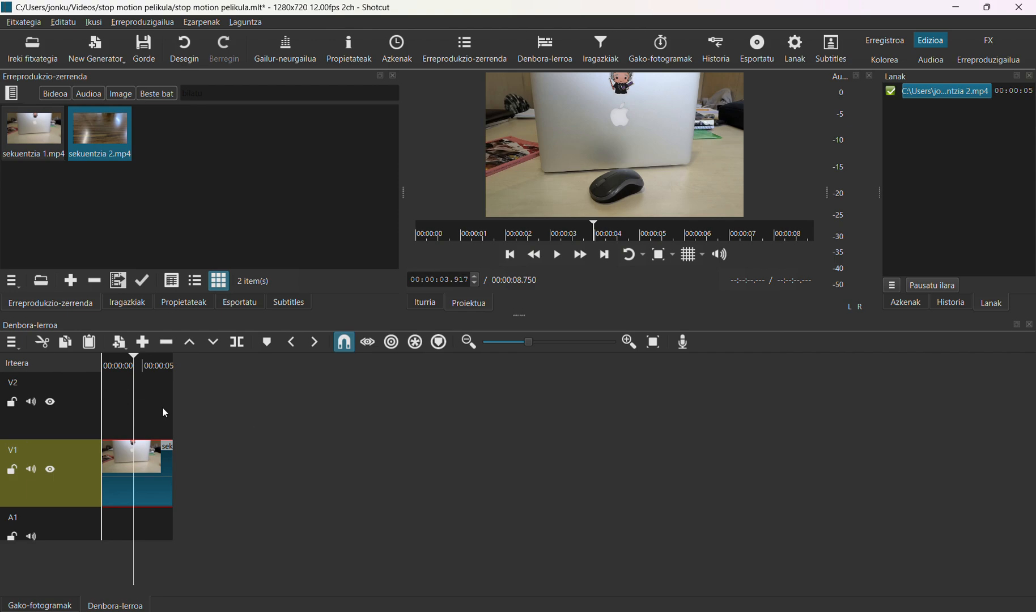
{"action": "left_click", "coordinate": [63, 25]}
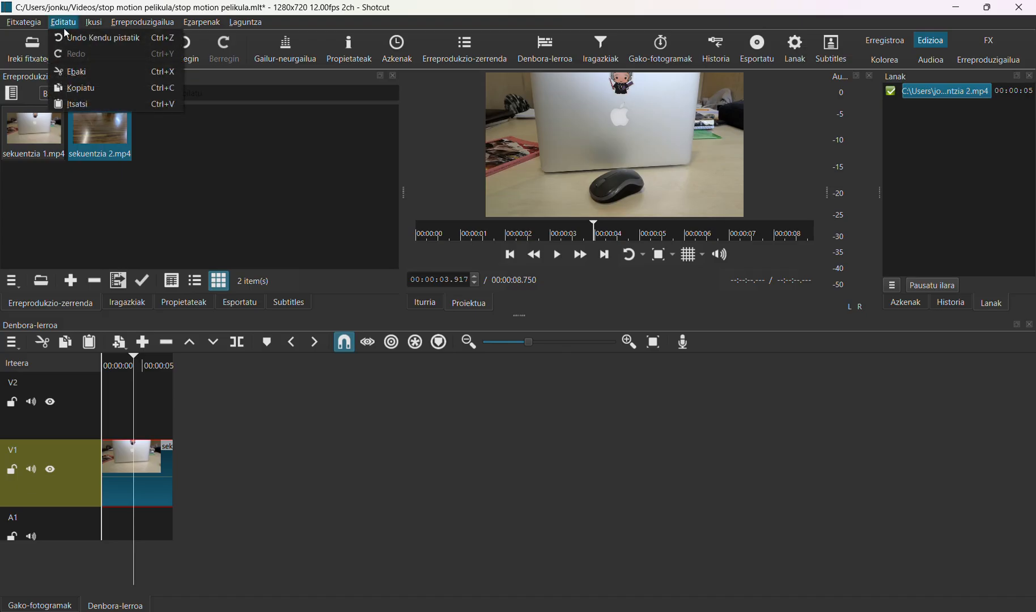
{"action": "left_click", "coordinate": [71, 38]}
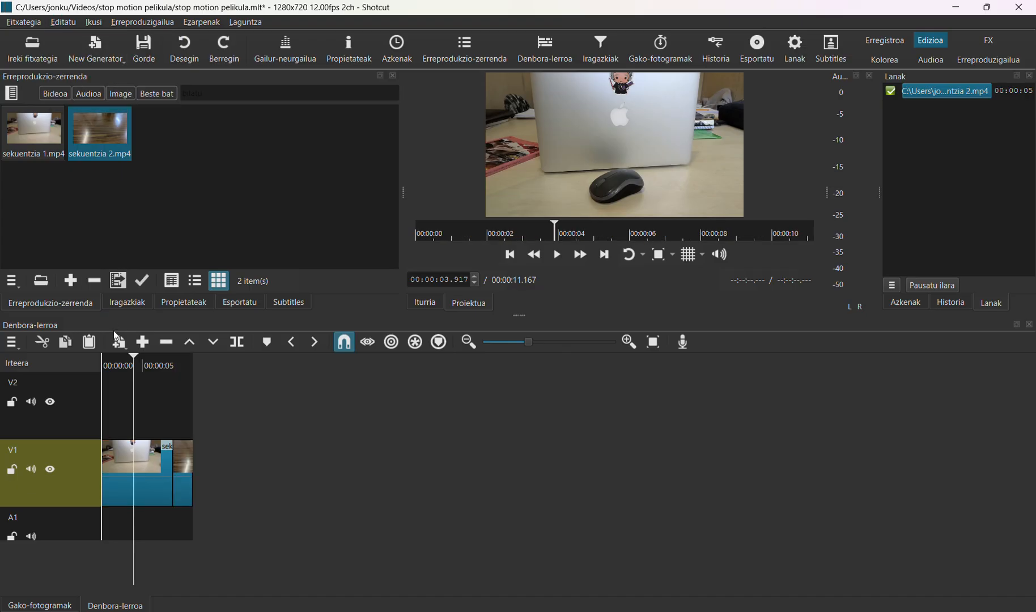
Cut the sekuentzia 1 clip from track V1, and undo the removal.
{"action": "left_click", "coordinate": [153, 481]}
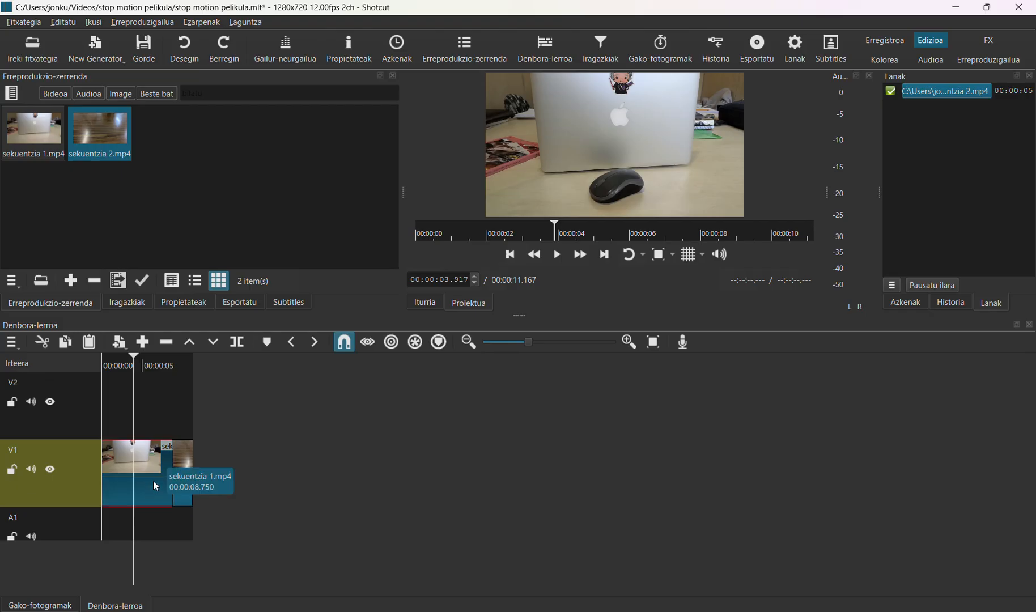
{"action": "left_click", "coordinate": [43, 342]}
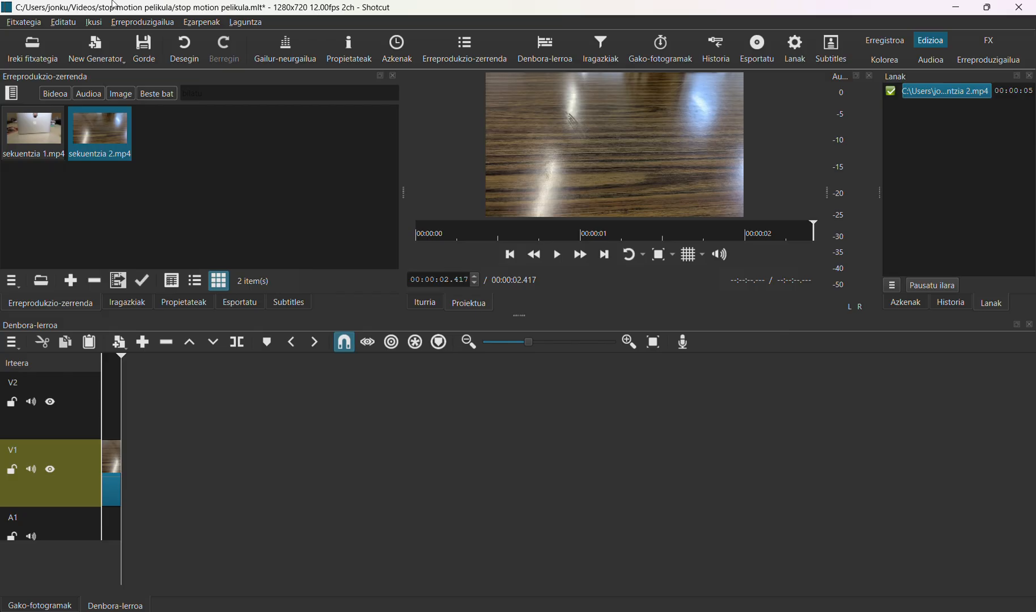
{"action": "left_click", "coordinate": [63, 22]}
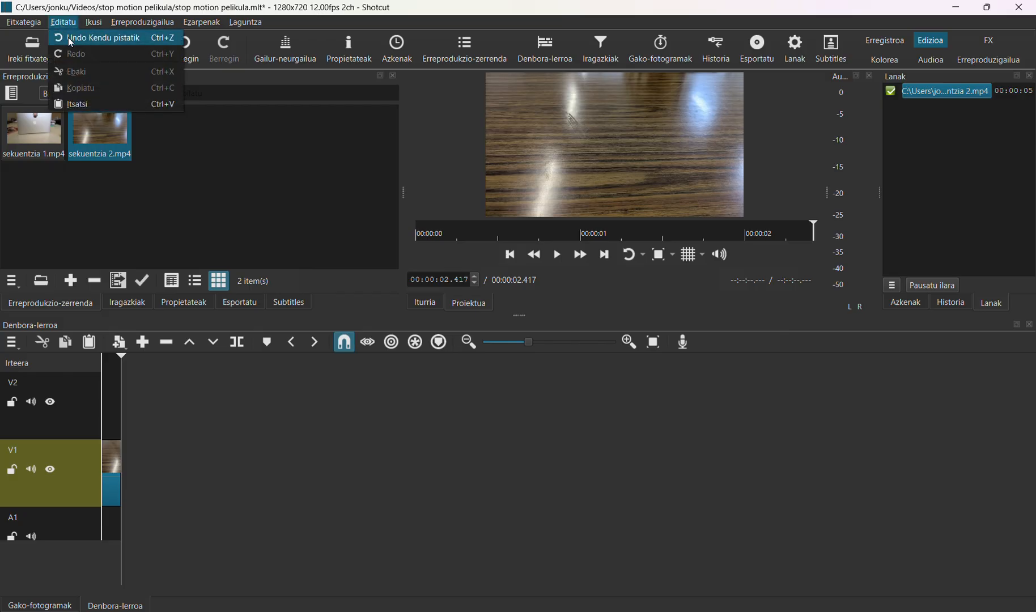
{"action": "left_click", "coordinate": [70, 38]}
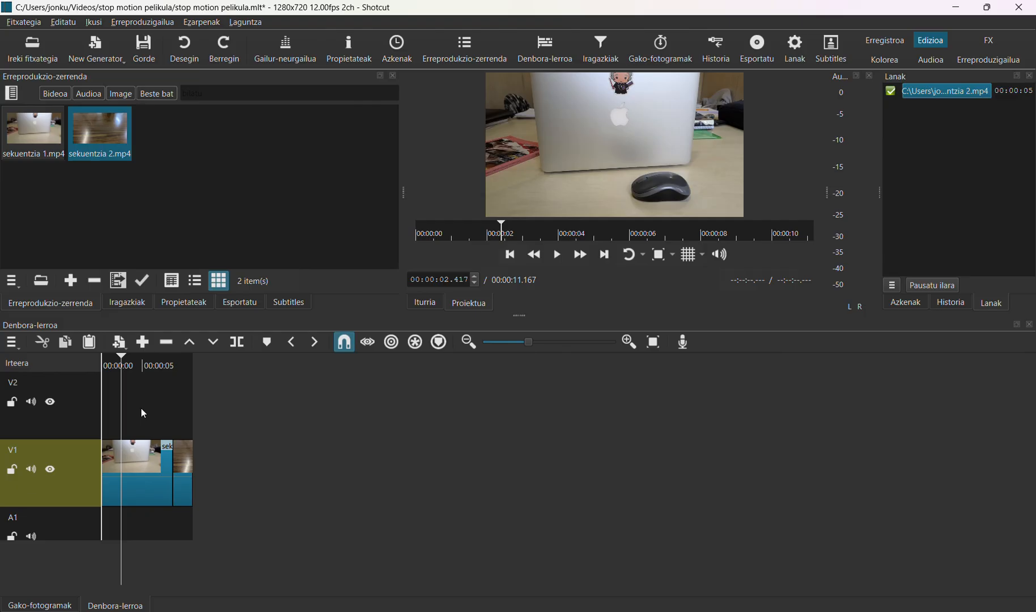
Make V2 the current track, start a new text generator, and enter the text "Historiaurrea".
{"action": "left_click", "coordinate": [69, 412]}
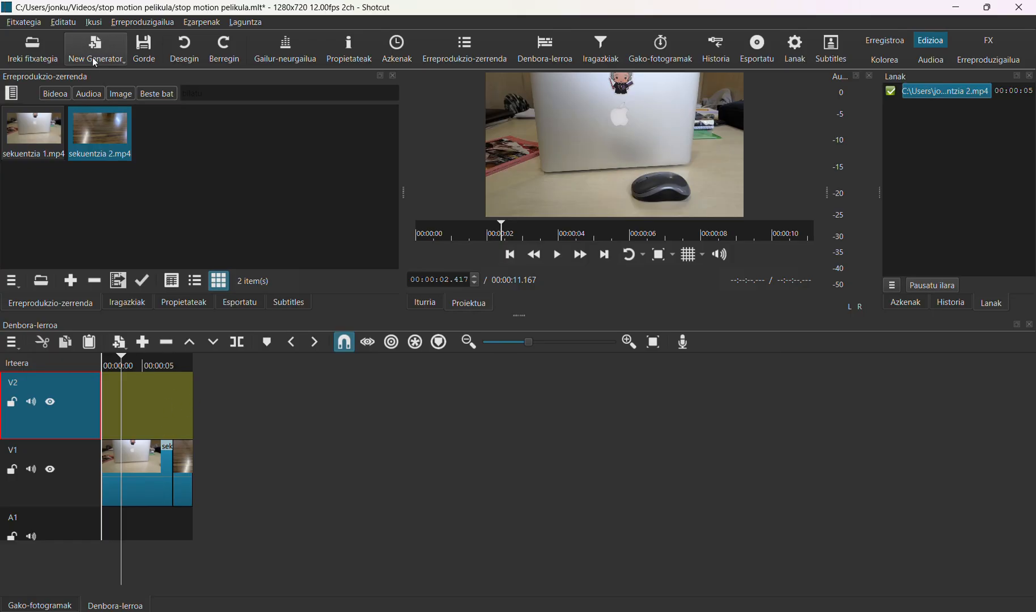
{"action": "left_click", "coordinate": [115, 60]}
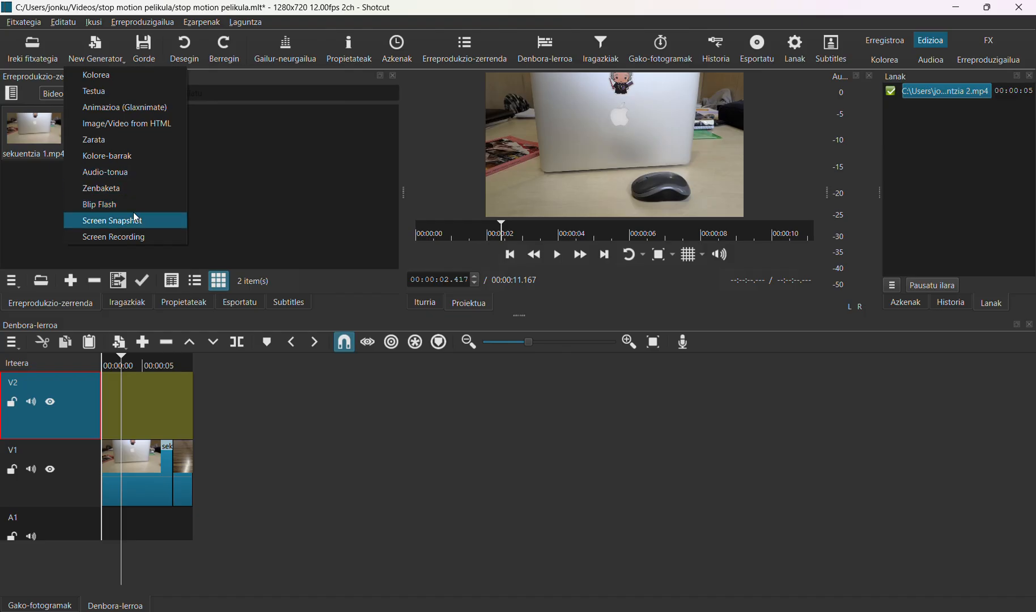
{"action": "left_click", "coordinate": [131, 94]}
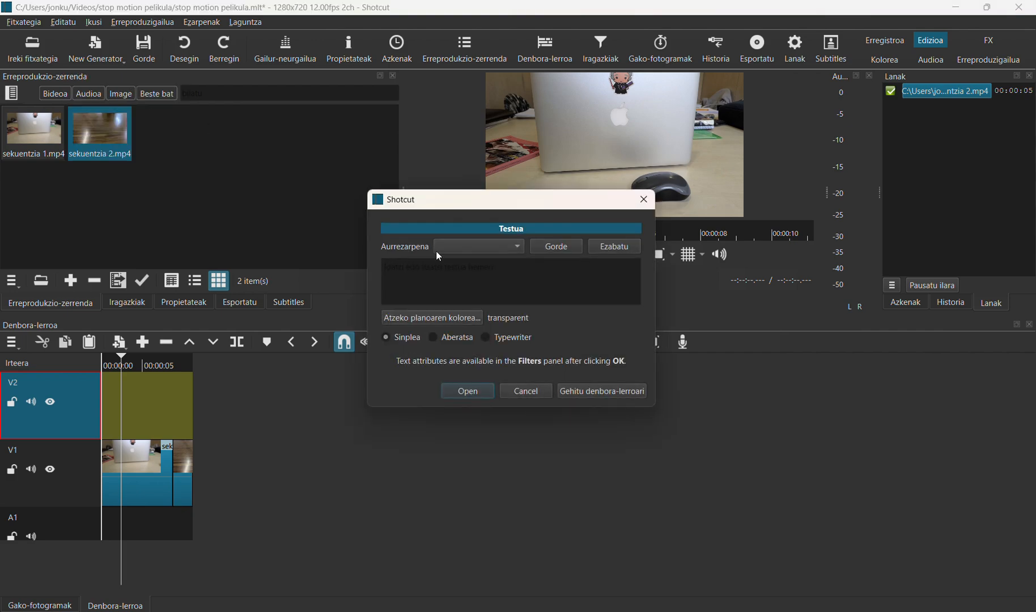
{"action": "left_click", "coordinate": [445, 271]}
{"action": "type", "text": "Historiaurrea"}
Apply the beltza preset to the text generator and check its background colour without changing it.
{"action": "left_click", "coordinate": [508, 245]}
{"action": "left_click", "coordinate": [507, 244]}
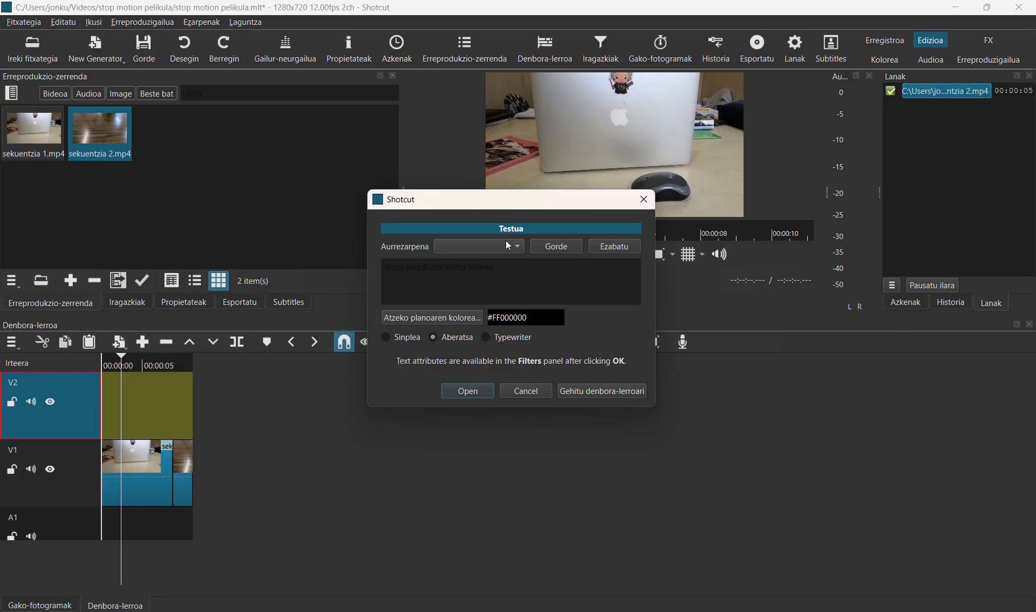
{"action": "left_click", "coordinate": [507, 240]}
{"action": "left_click", "coordinate": [481, 280]}
{"action": "left_click", "coordinate": [462, 317]}
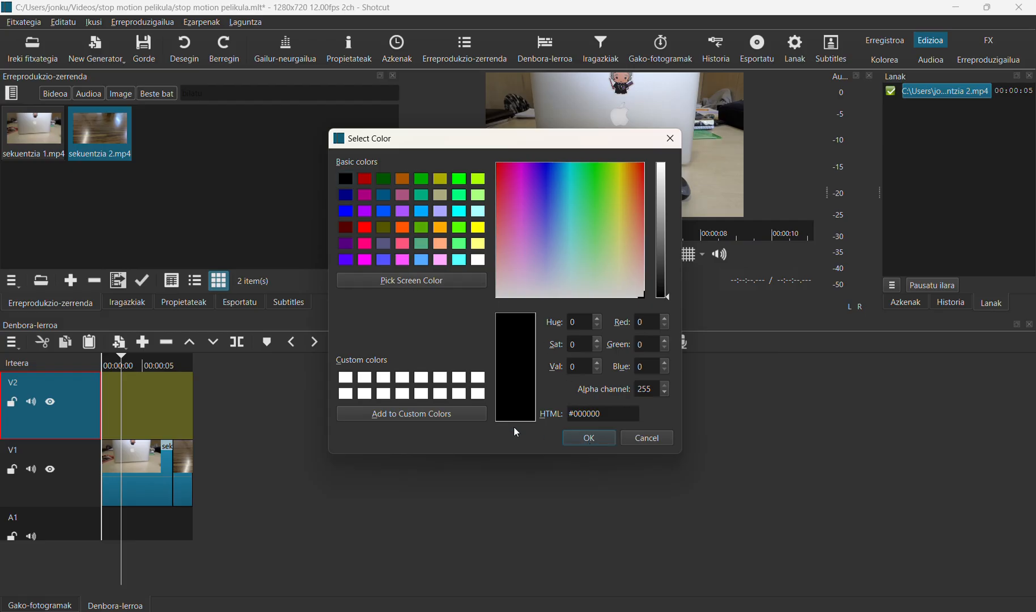
{"action": "left_click", "coordinate": [633, 437]}
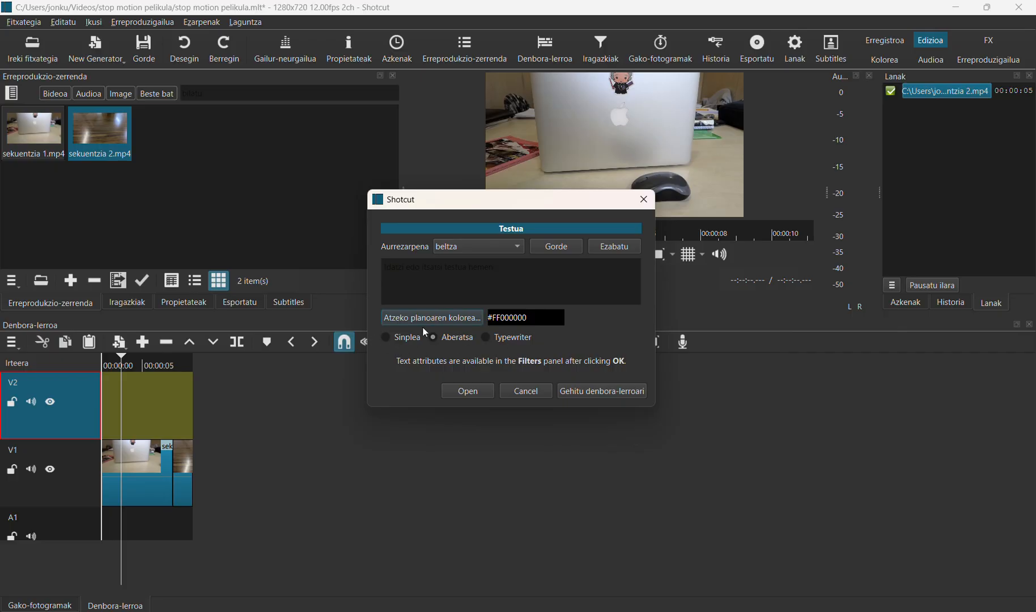
Apply the transparent preset to the text generator and open it as a new simple-text clip.
{"action": "left_click", "coordinate": [511, 244]}
{"action": "left_click", "coordinate": [508, 264]}
{"action": "left_click", "coordinate": [462, 267]}
{"action": "left_click", "coordinate": [464, 390]}
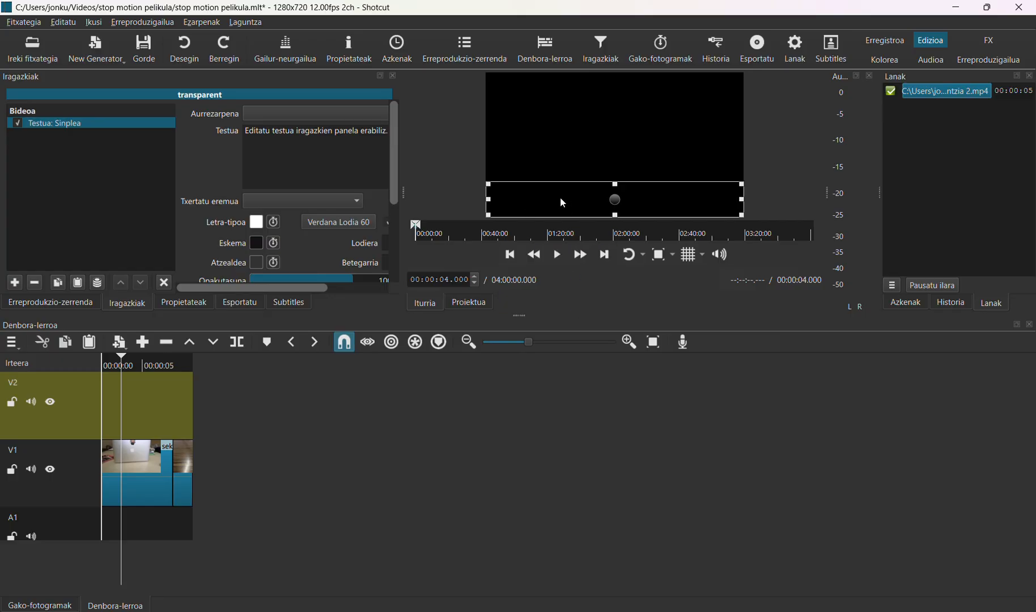
Widen the filters panel so that the text filter's settings fit across it.
{"action": "left_click_drag", "start_coordinate": [561, 198], "coordinate": [123, 400]}
{"action": "left_click_drag", "start_coordinate": [125, 393], "coordinate": [470, 207]}
{"action": "left_click_drag", "start_coordinate": [404, 193], "coordinate": [518, 256]}
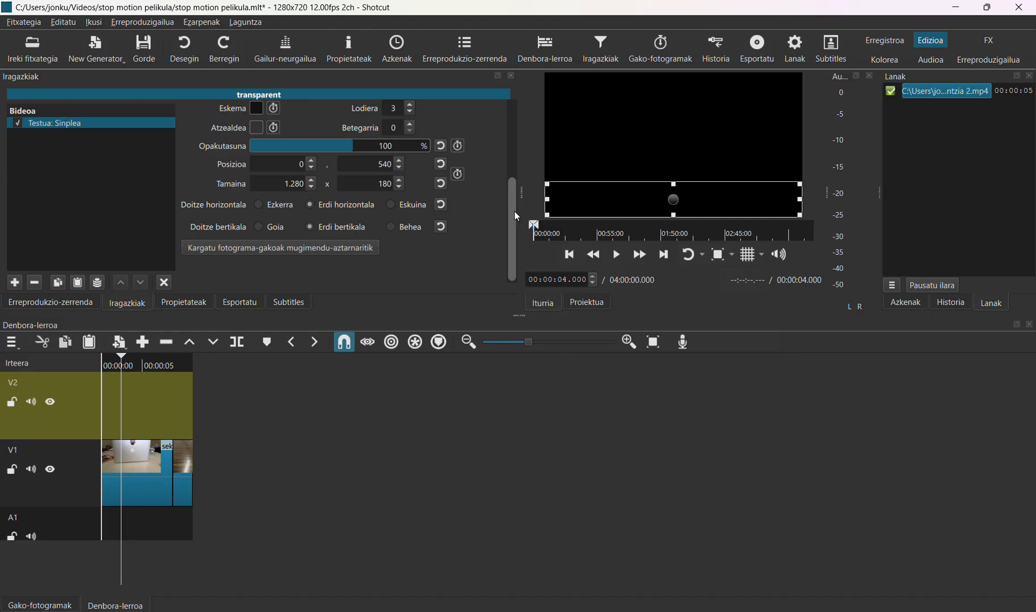
Insert the Timecode (non-drop frame) field into the text filter's content.
{"action": "left_click_drag", "start_coordinate": [513, 213], "coordinate": [515, 157]}
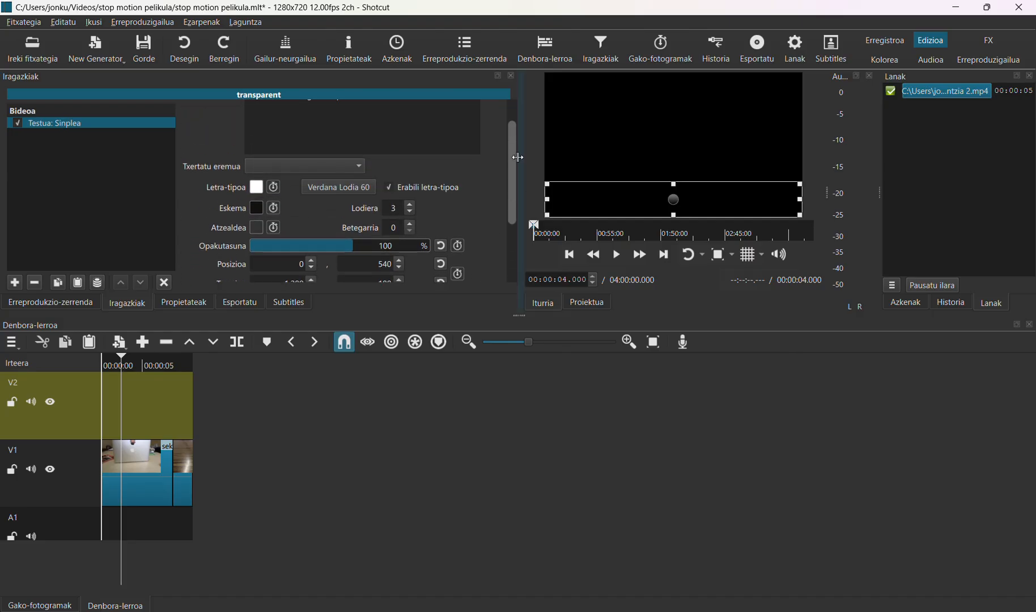
{"action": "left_click", "coordinate": [352, 168]}
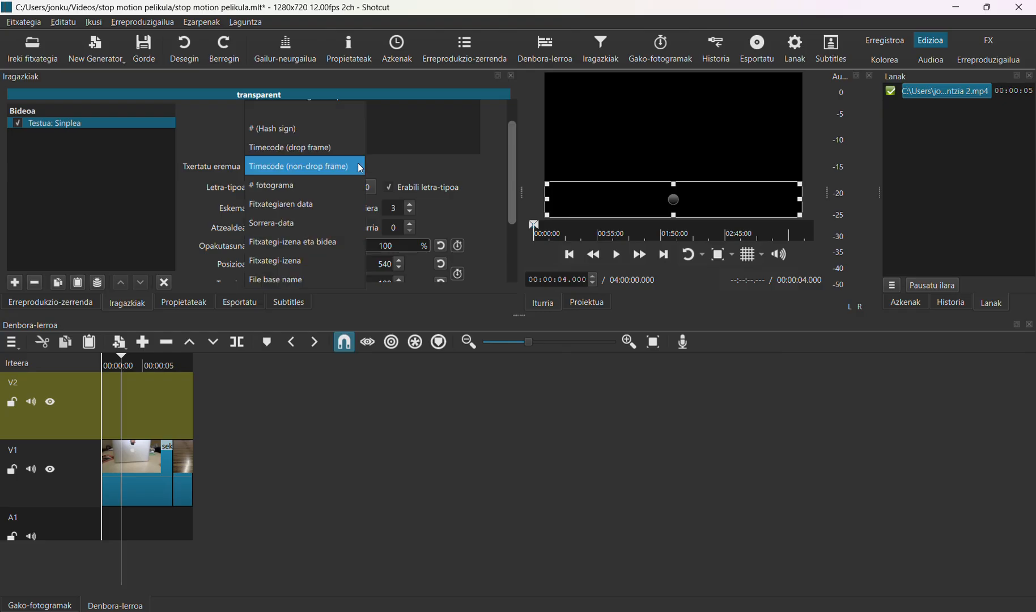
{"action": "left_click", "coordinate": [360, 166]}
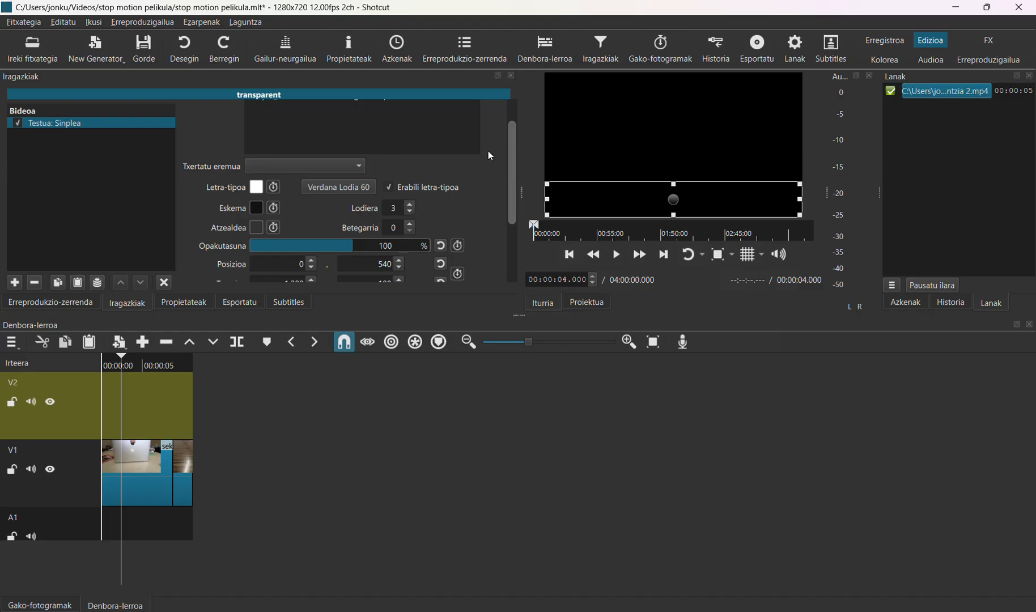
Replace the whole filter text with "Historiaurrea" and place the title clip at the start of track V2.
{"action": "scroll", "coordinate": [514, 164], "scroll_direction": "up", "scroll_amount": 2}
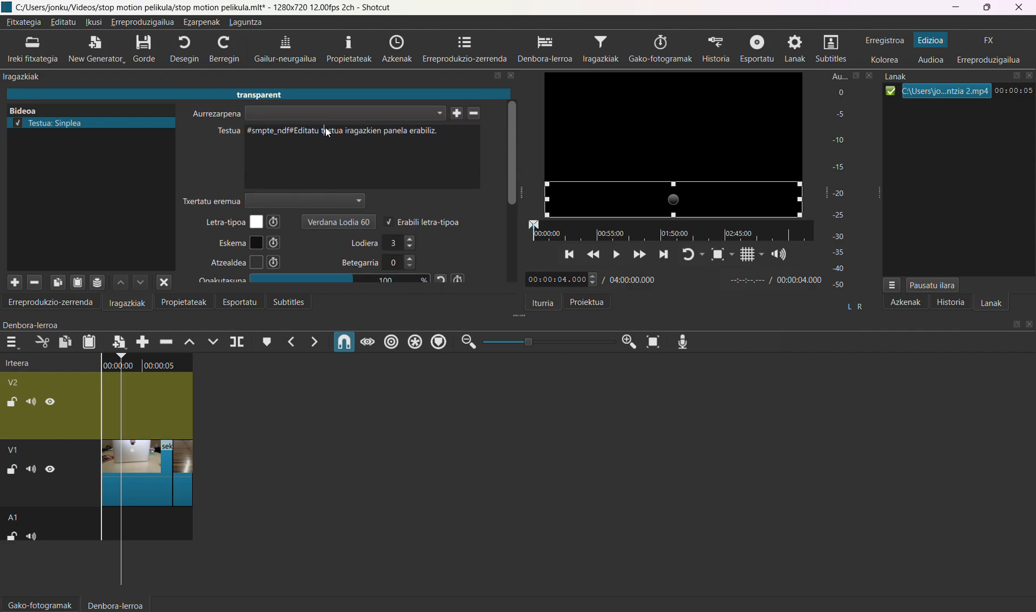
{"action": "key", "text": "ctrl+a"}
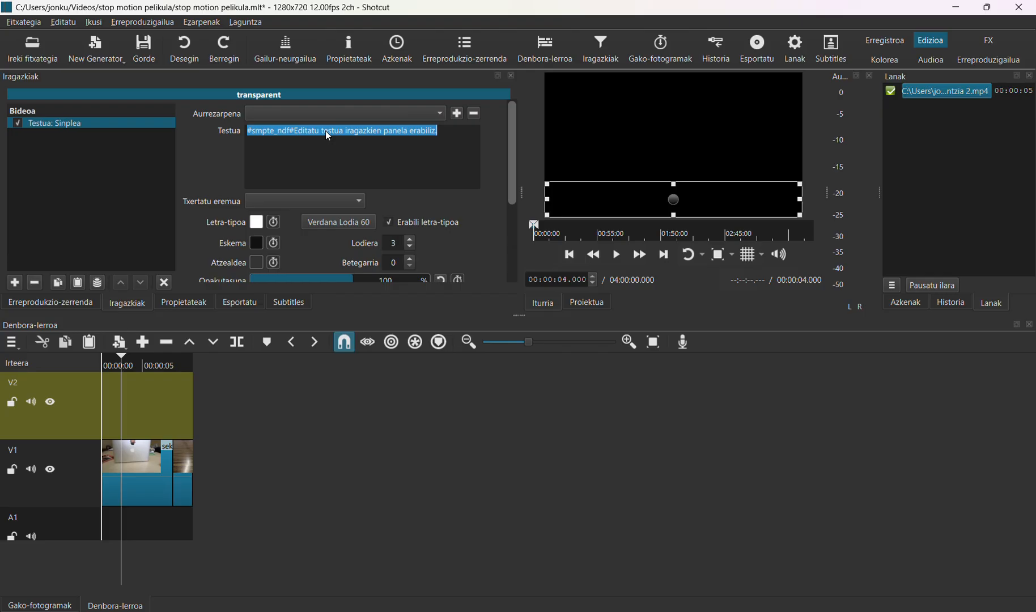
{"action": "type", "text": "His"}
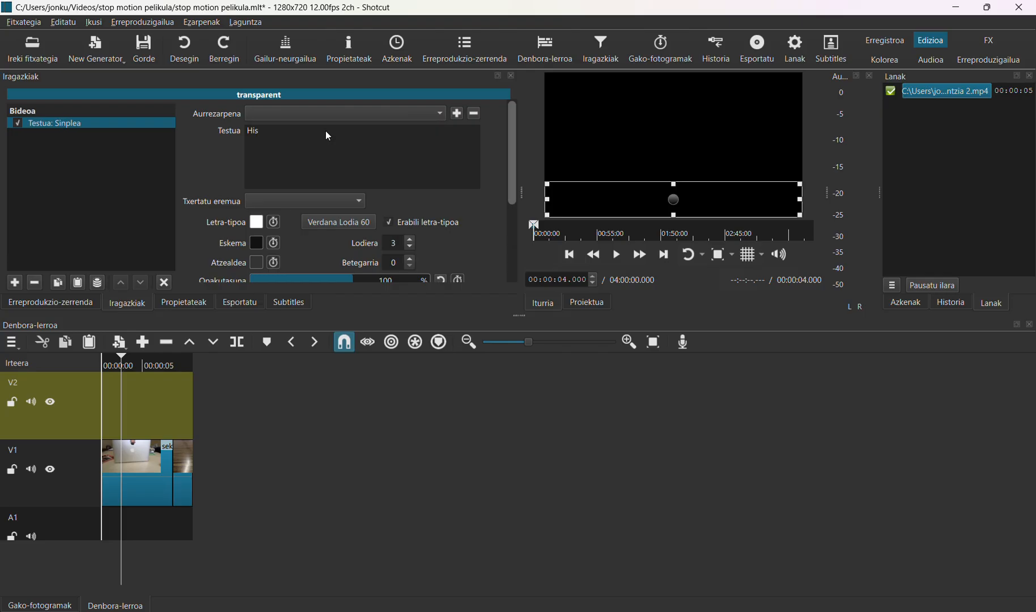
{"action": "type", "text": "toriaurrea"}
{"action": "left_click_drag", "start_coordinate": [516, 187], "coordinate": [516, 284]}
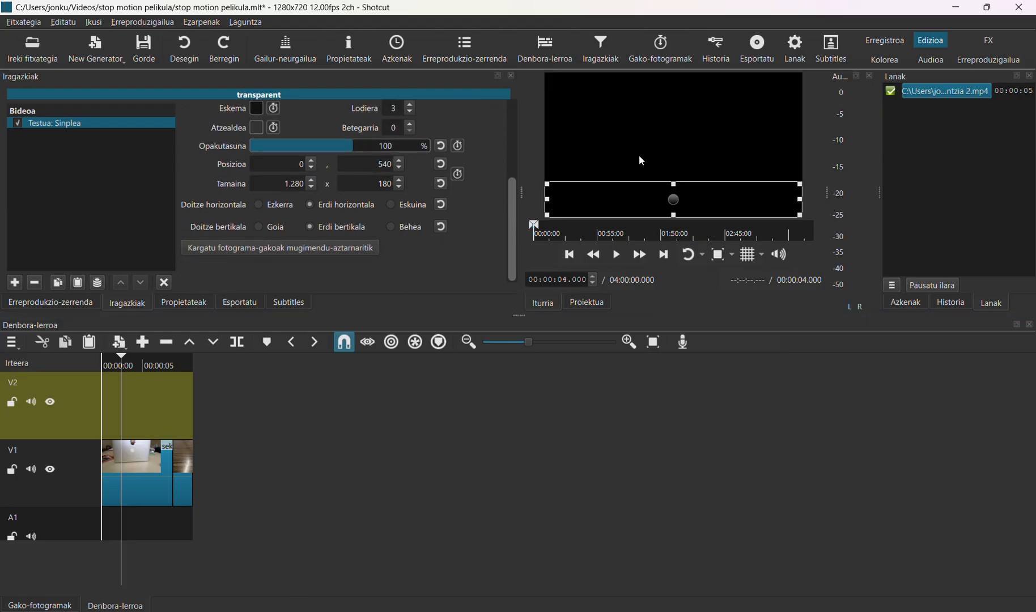
{"action": "left_click_drag", "start_coordinate": [642, 197], "coordinate": [104, 389]}
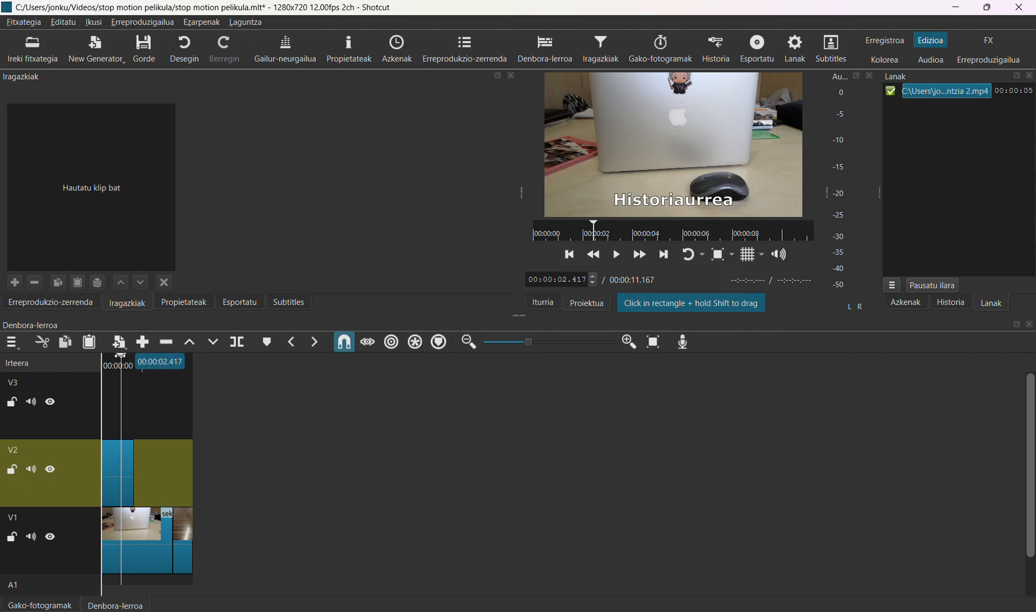
Return the playhead to the start and play the project past the title's end to check the title over the video.
{"action": "left_click_drag", "start_coordinate": [121, 355], "coordinate": [112, 356]}
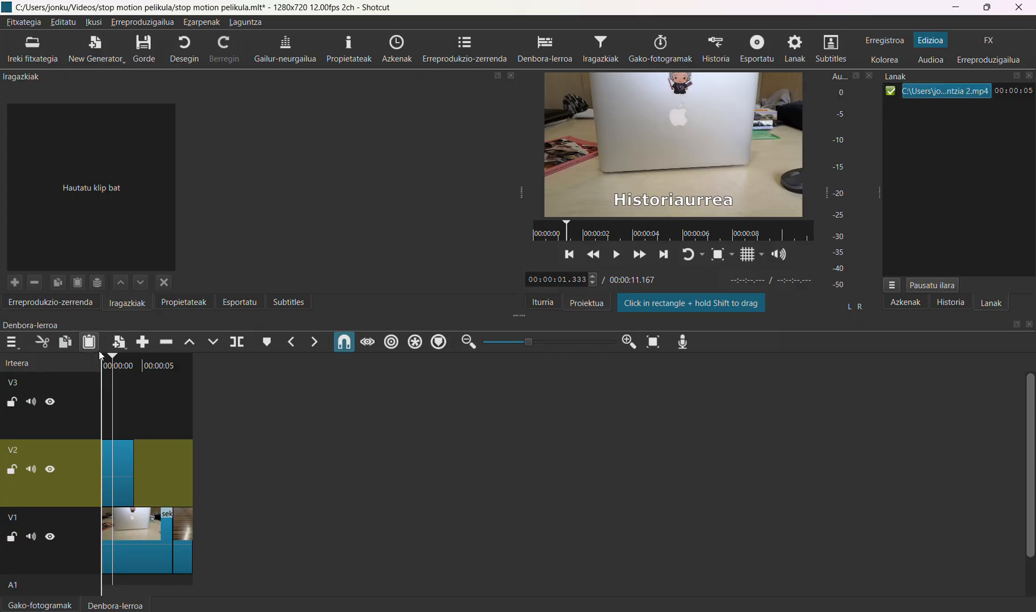
{"action": "left_click_drag", "start_coordinate": [113, 356], "coordinate": [95, 356]}
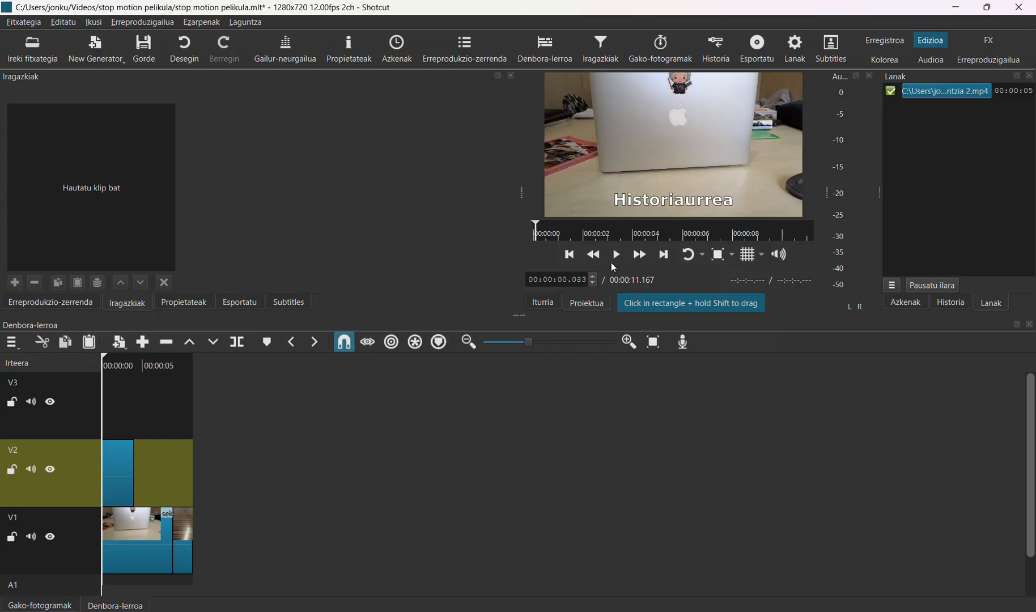
{"action": "left_click", "coordinate": [620, 258]}
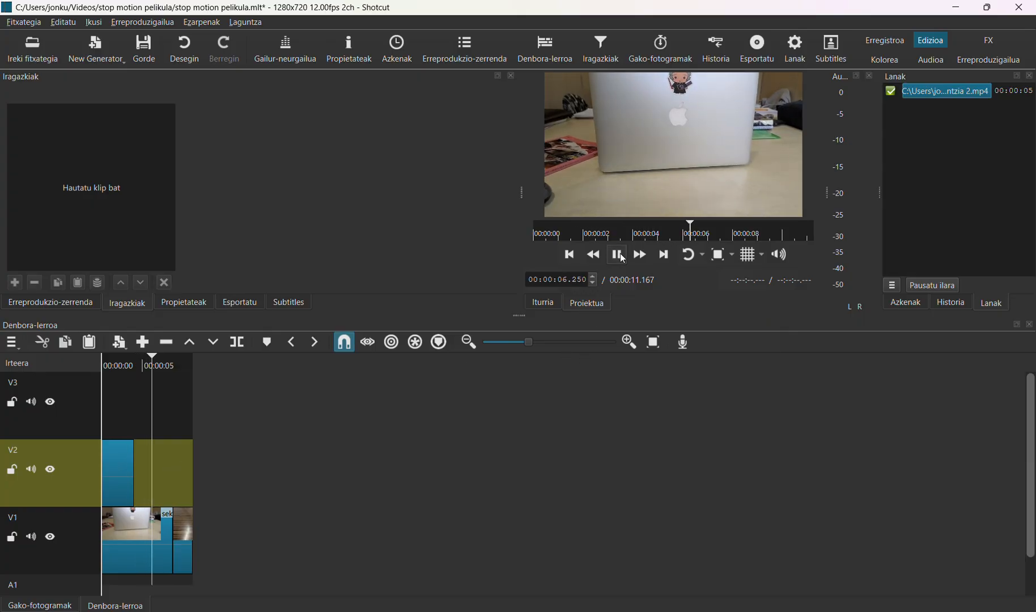
{"action": "key", "text": "space"}
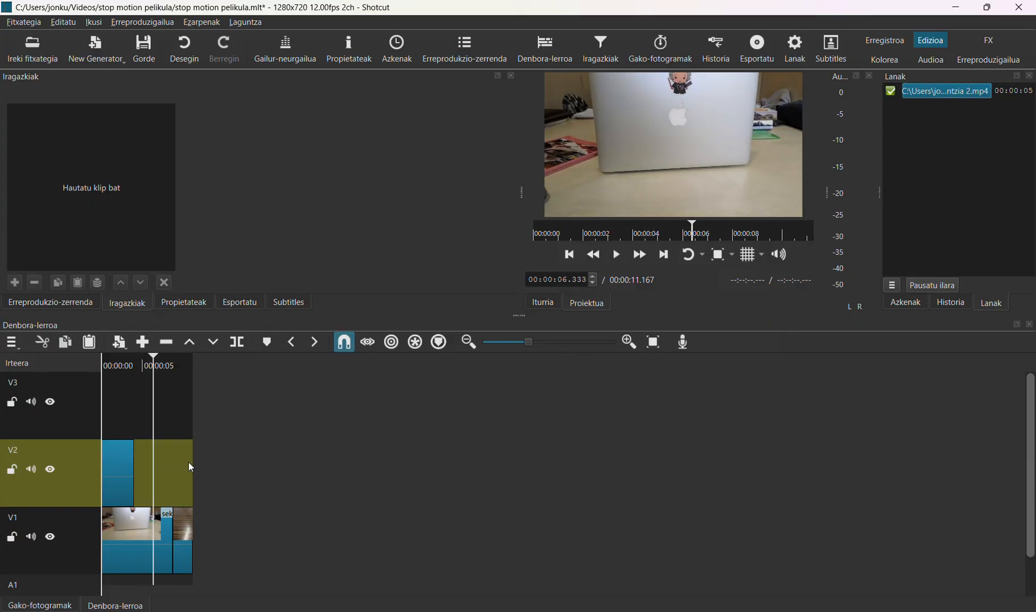
{"action": "right_click", "coordinate": [133, 470]}
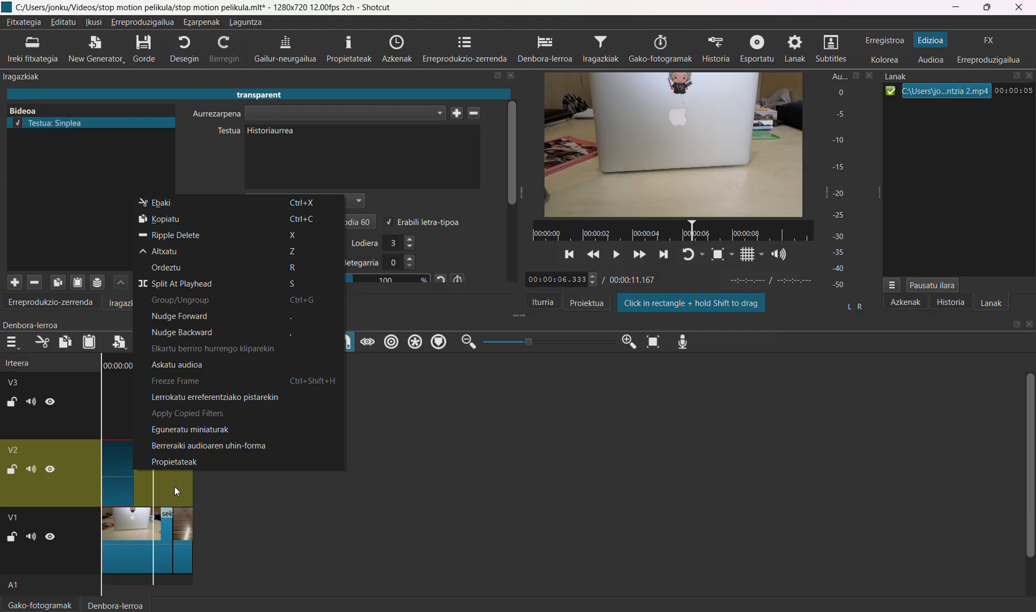
{"action": "left_click", "coordinate": [223, 517]}
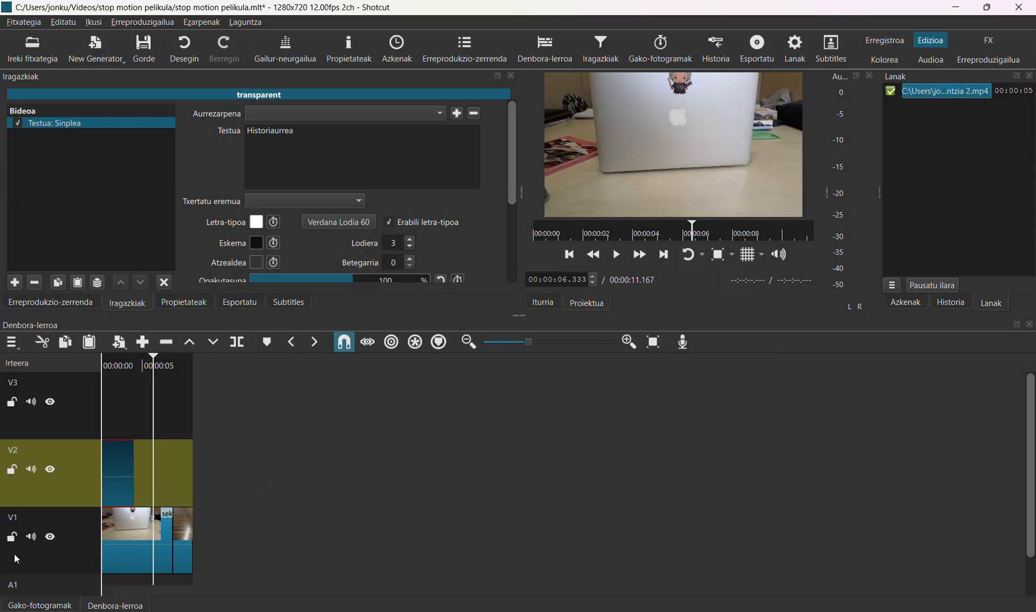
{"action": "double_click", "coordinate": [73, 587]}
{"action": "key", "text": "Return"}
Start opening a media file and look through the Musika folder and the D: drive for a song.
{"action": "left_click_drag", "start_coordinate": [1032, 488], "coordinate": [1027, 562]}
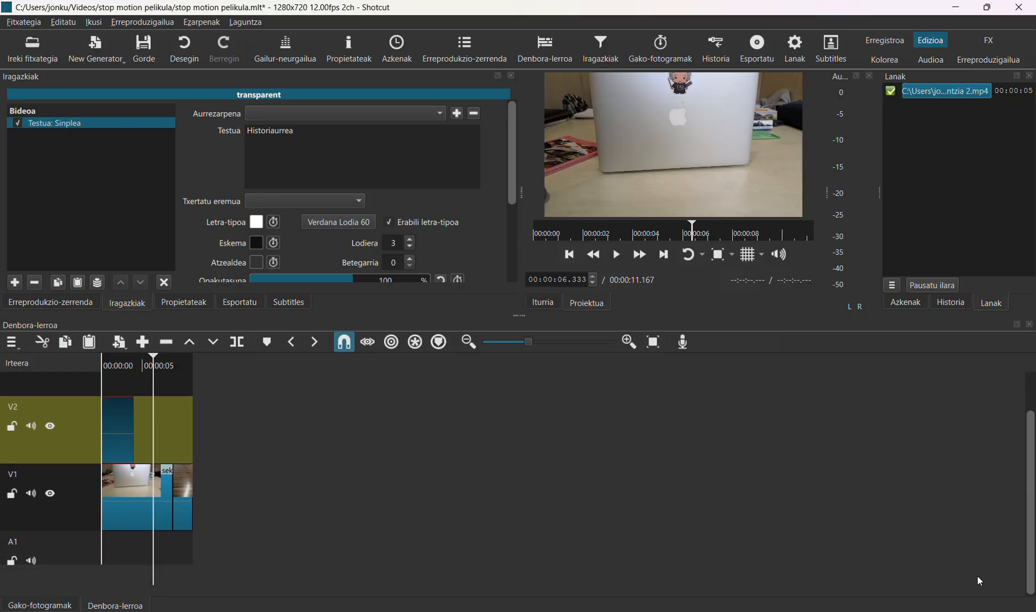
{"action": "left_click", "coordinate": [35, 50]}
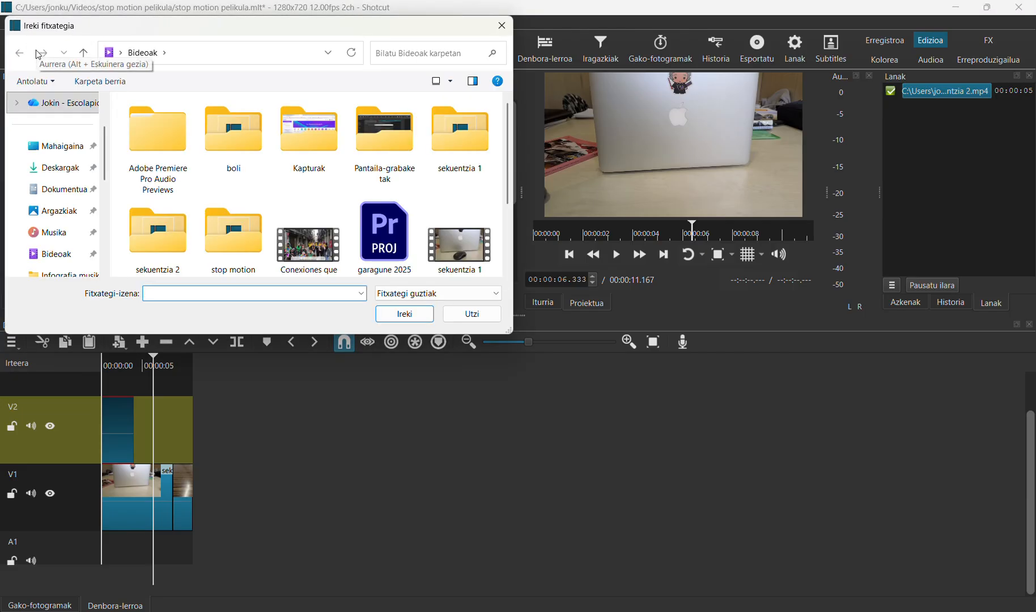
{"action": "left_click", "coordinate": [61, 233]}
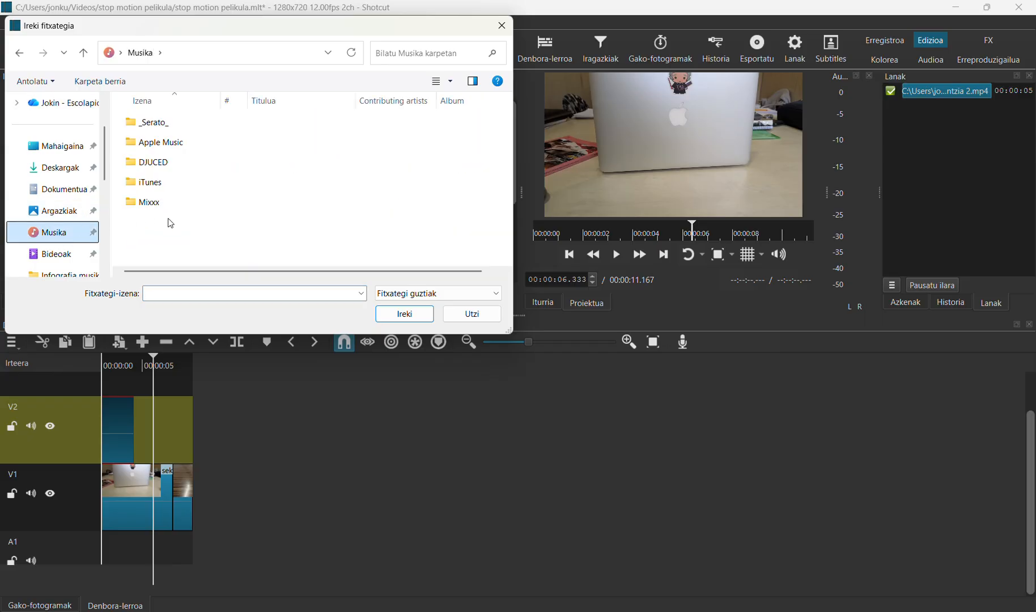
{"action": "mouse_move", "coordinate": [167, 189]}
{"action": "scroll", "coordinate": [112, 224], "scroll_direction": "down", "scroll_amount": 3}
{"action": "left_click_drag", "start_coordinate": [113, 224], "coordinate": [109, 265]}
{"action": "left_click", "coordinate": [83, 220]}
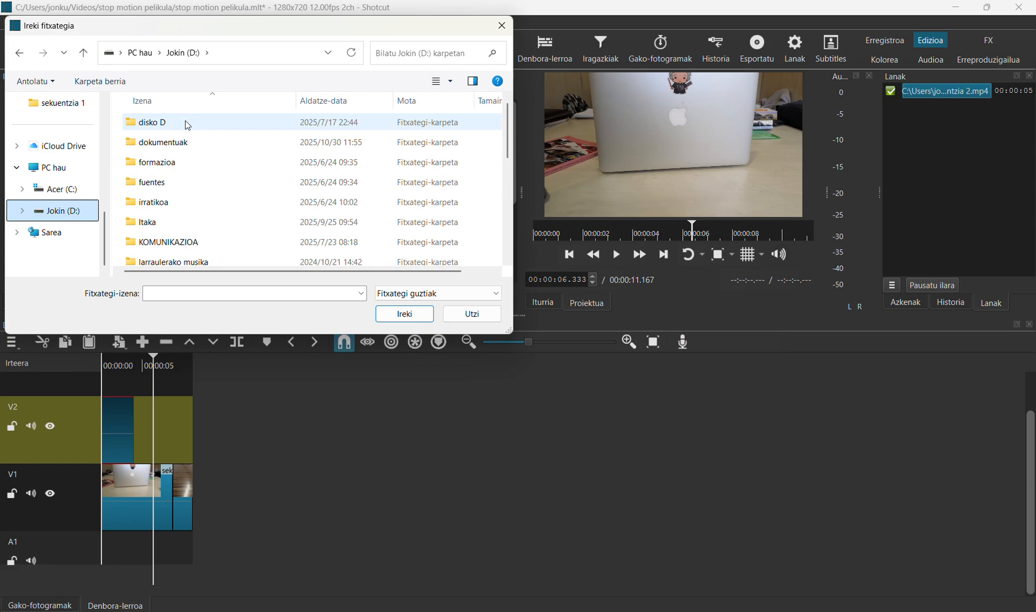
{"action": "scroll", "coordinate": [189, 198], "scroll_direction": "down", "scroll_amount": 3}
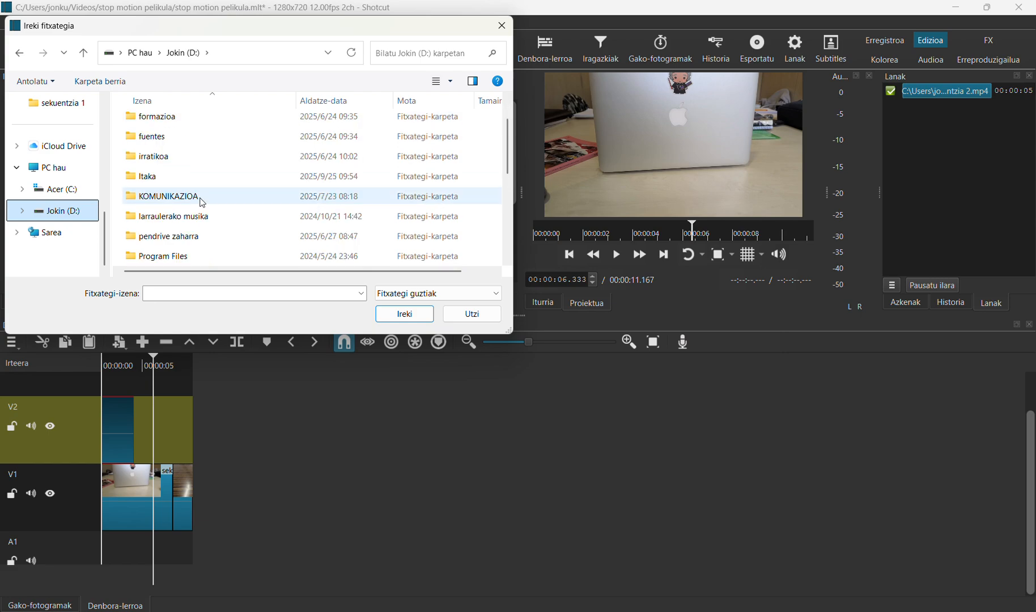
Open the song 01 Walk On Water from musika > AeroSmith > Big Ones on the C: drive.
{"action": "left_click", "coordinate": [55, 190]}
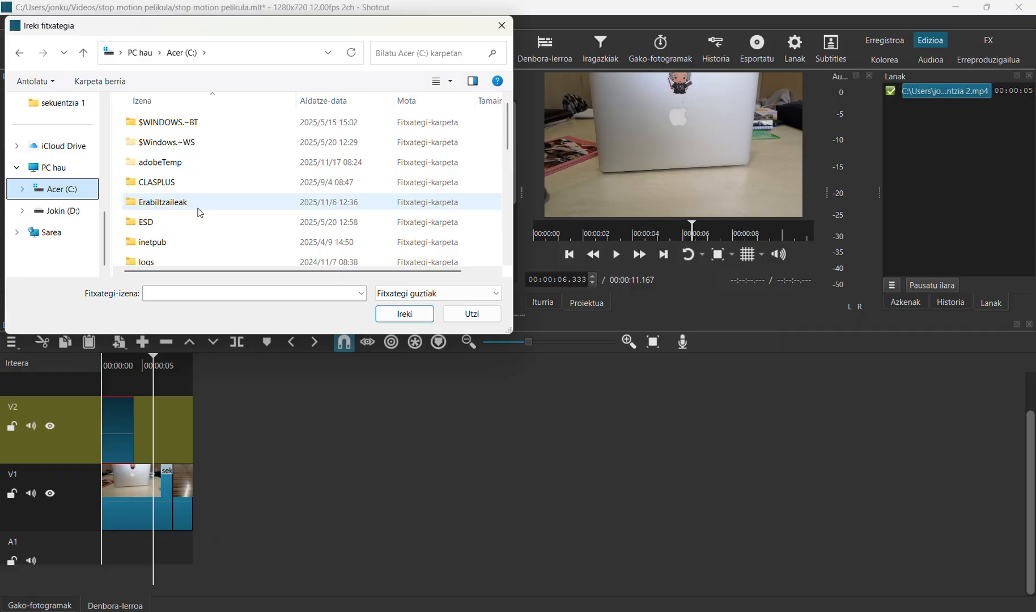
{"action": "scroll", "coordinate": [199, 213], "scroll_direction": "down", "scroll_amount": 2}
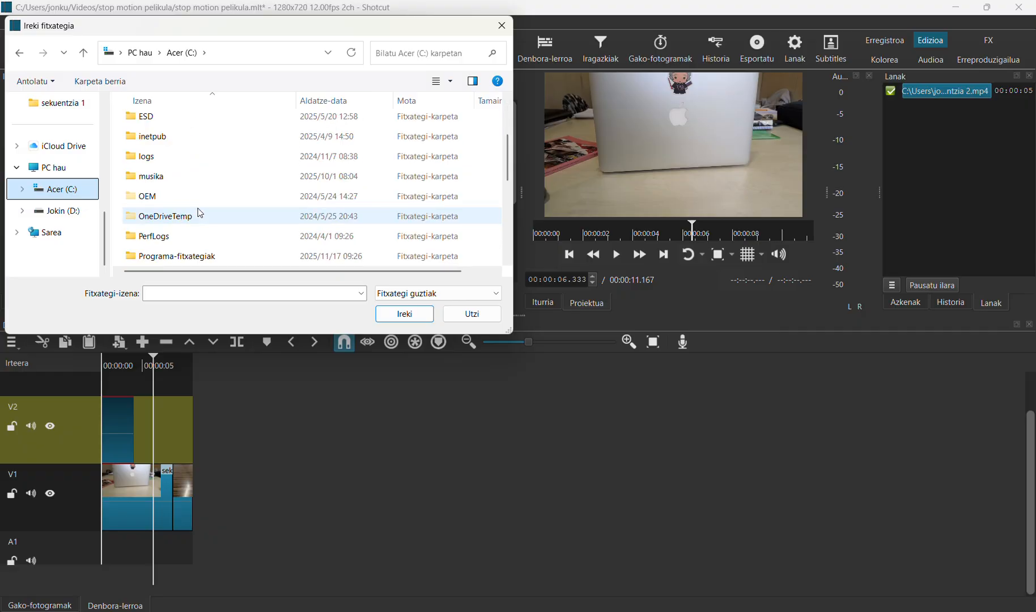
{"action": "double_click", "coordinate": [197, 175]}
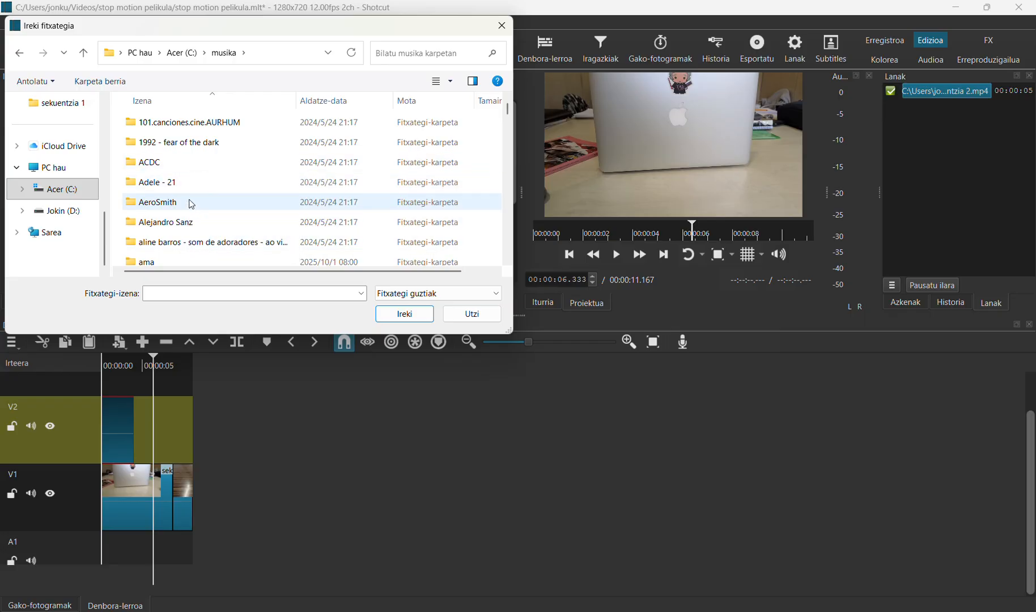
{"action": "double_click", "coordinate": [183, 201]}
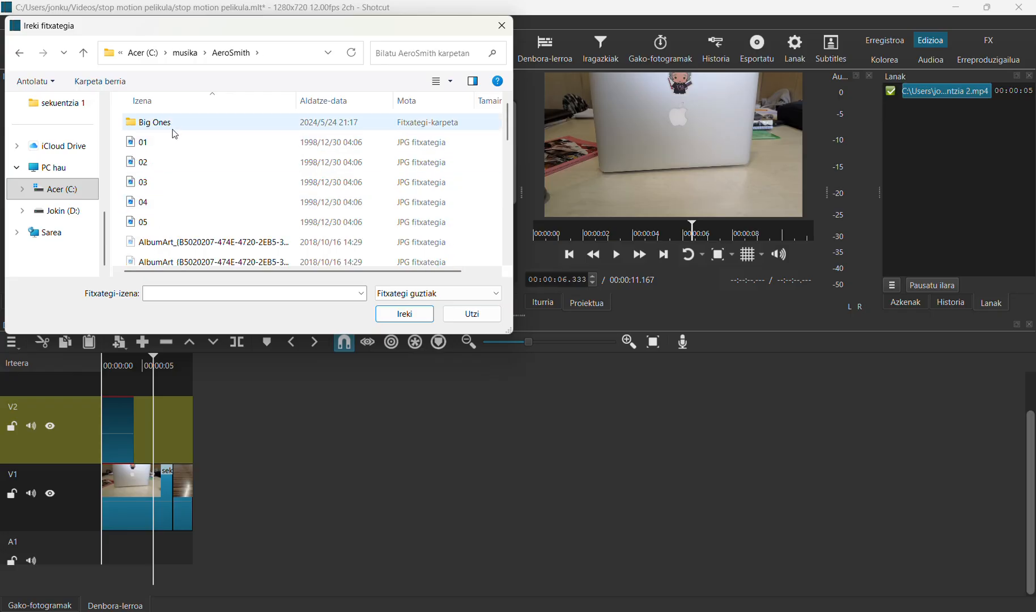
{"action": "scroll", "coordinate": [214, 182], "scroll_direction": "down", "scroll_amount": 1}
{"action": "scroll", "coordinate": [215, 185], "scroll_direction": "up", "scroll_amount": 1}
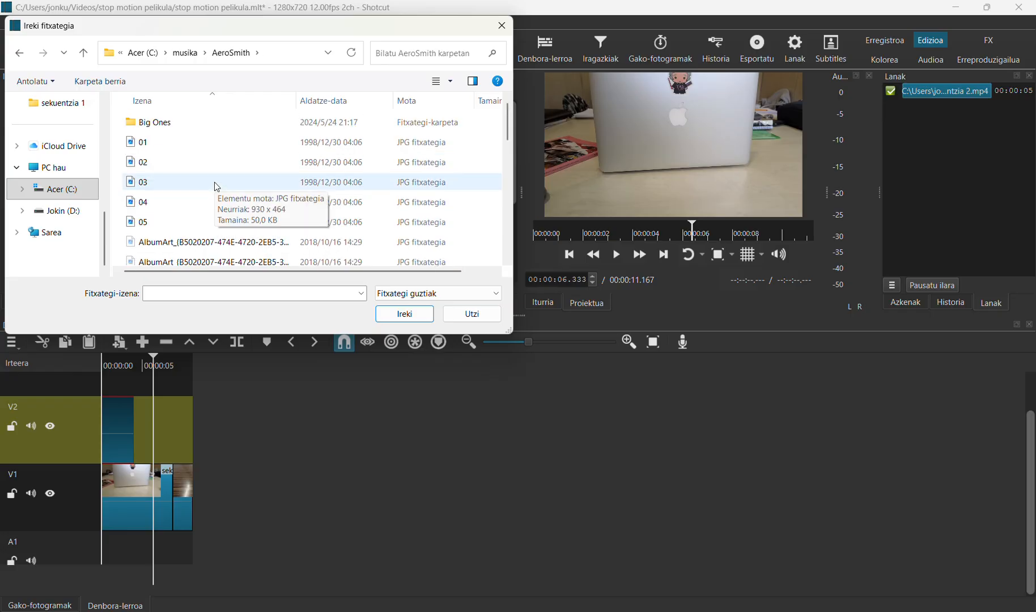
{"action": "left_click", "coordinate": [192, 128]}
{"action": "double_click", "coordinate": [193, 131]}
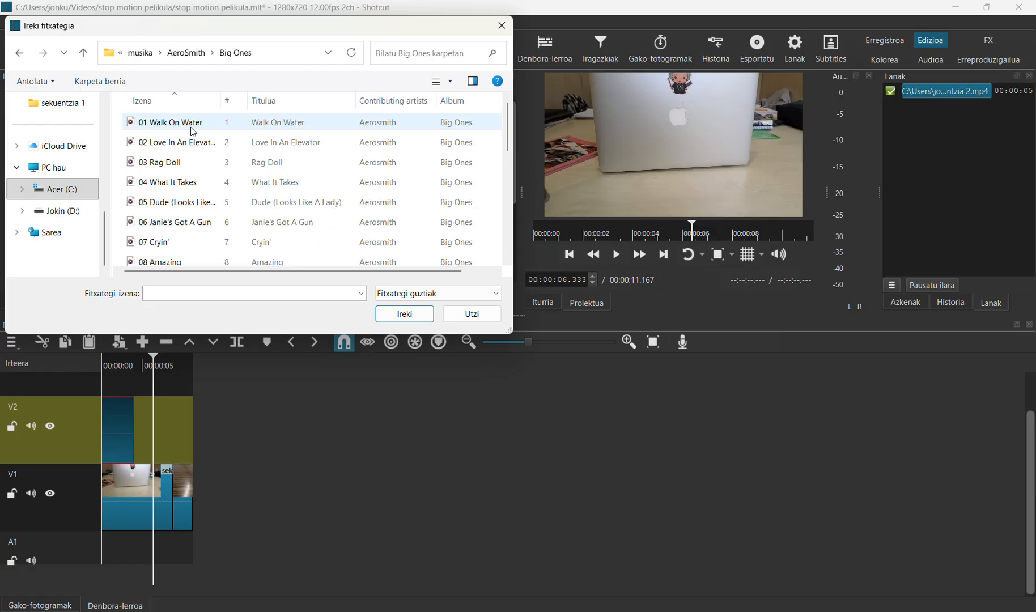
{"action": "left_click", "coordinate": [193, 126]}
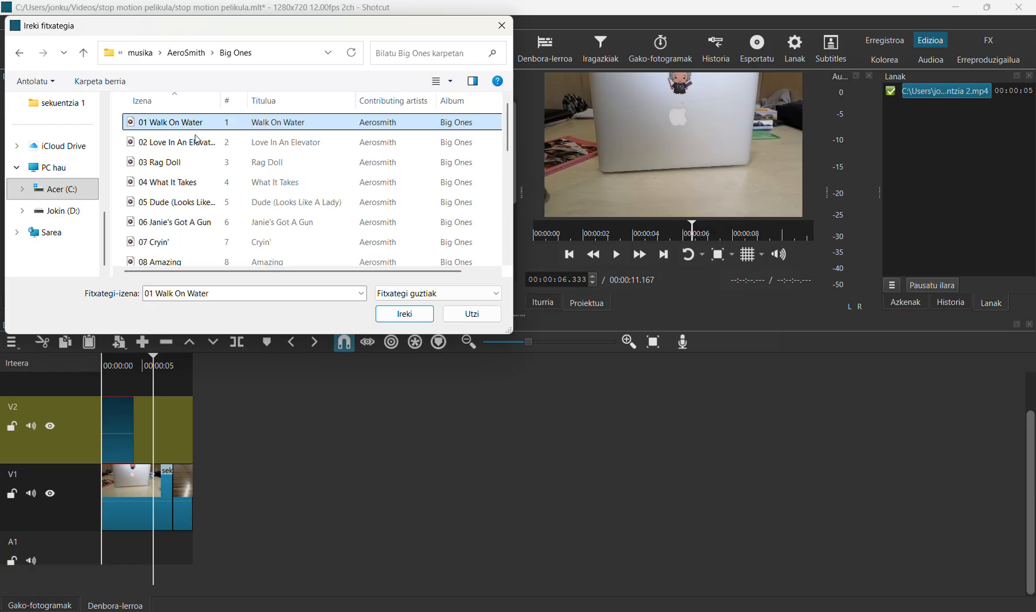
{"action": "left_click", "coordinate": [405, 317]}
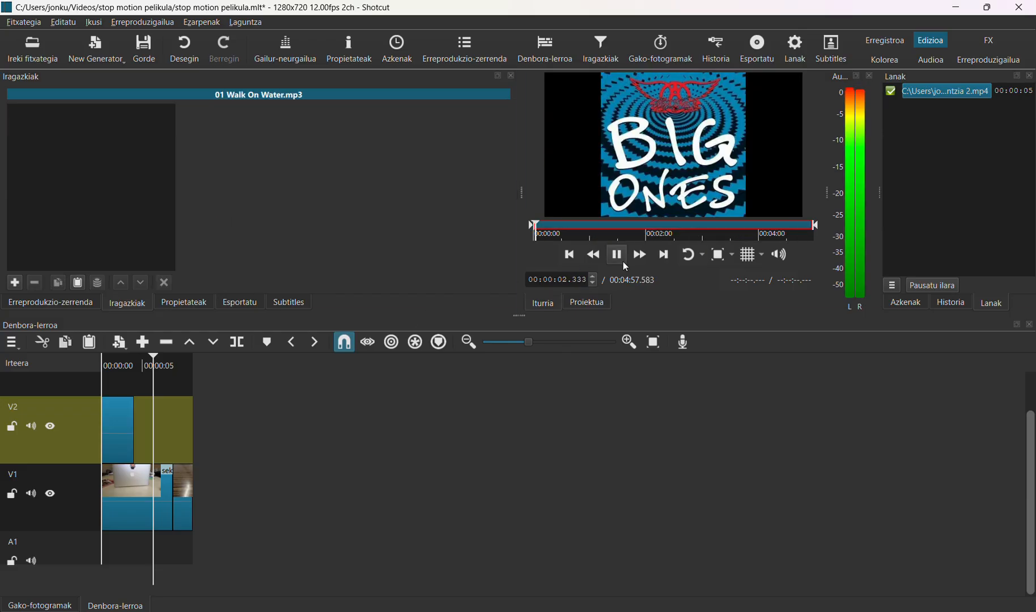
Pause the song preview and place 01 Walk On Water.mp3 at the start of audio track A1.
{"action": "left_click", "coordinate": [617, 256]}
{"action": "left_click_drag", "start_coordinate": [669, 156], "coordinate": [107, 564]}
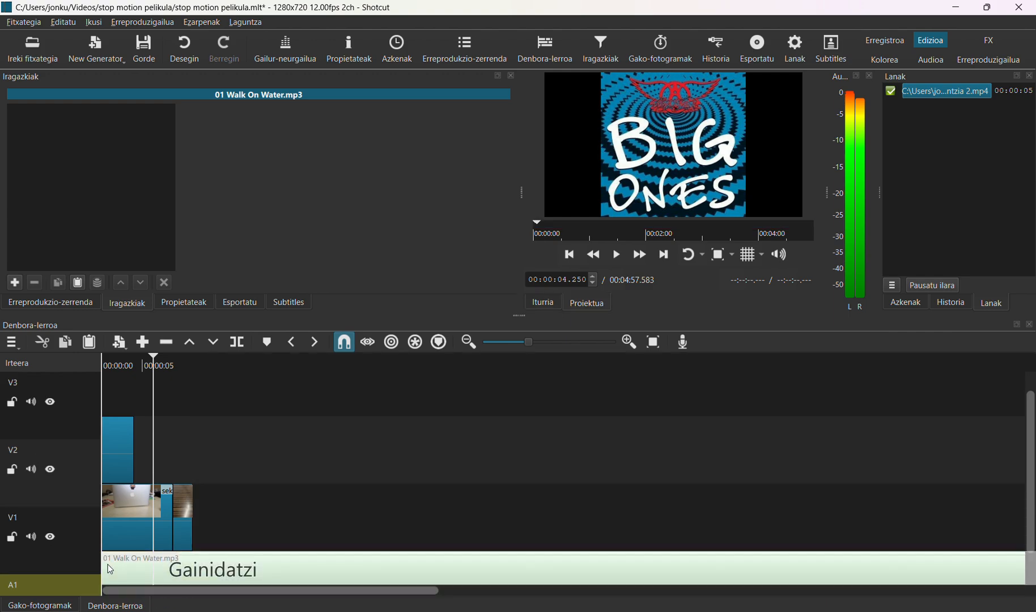
Check how far the song extends past the video, and move the playhead to the video's end at 00:00:11.250.
{"action": "scroll", "coordinate": [299, 509], "scroll_direction": "right", "scroll_amount": 4}
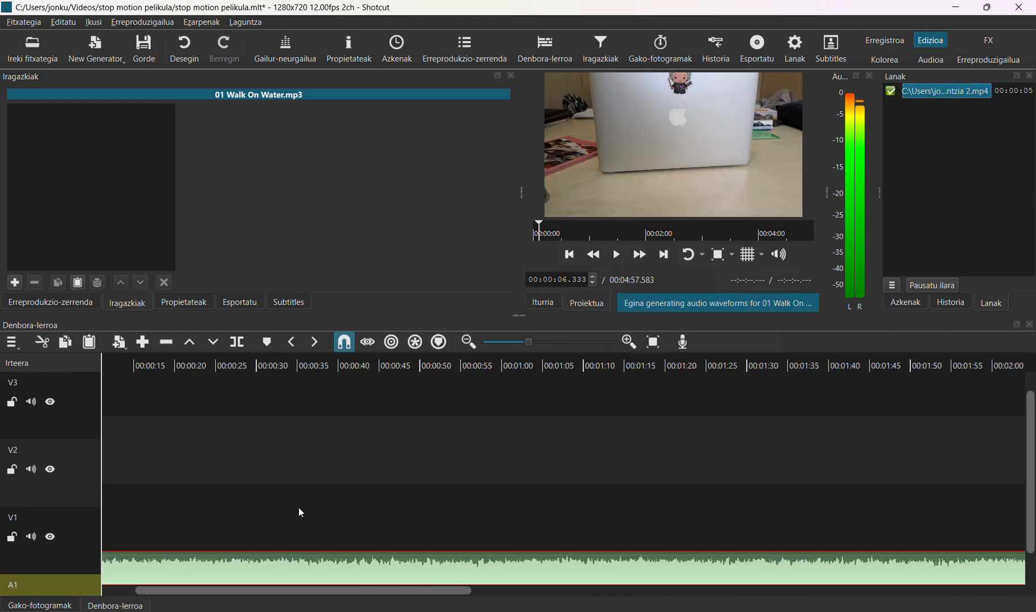
{"action": "scroll", "coordinate": [300, 512], "scroll_direction": "left", "scroll_amount": 4}
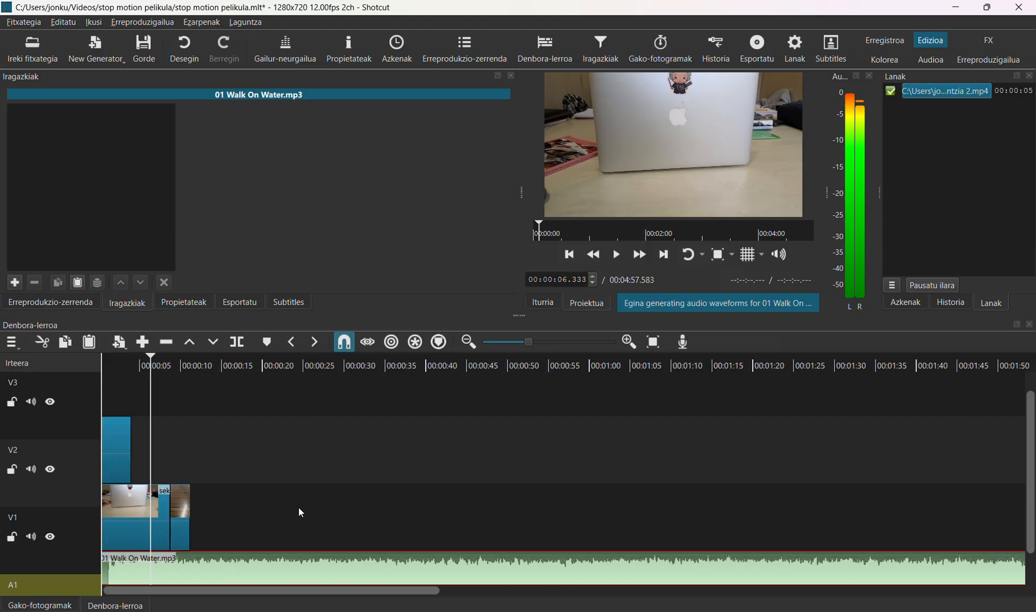
{"action": "scroll", "coordinate": [300, 512], "scroll_direction": "right", "scroll_amount": 12}
{"action": "scroll", "coordinate": [300, 513], "scroll_direction": "right", "scroll_amount": 9}
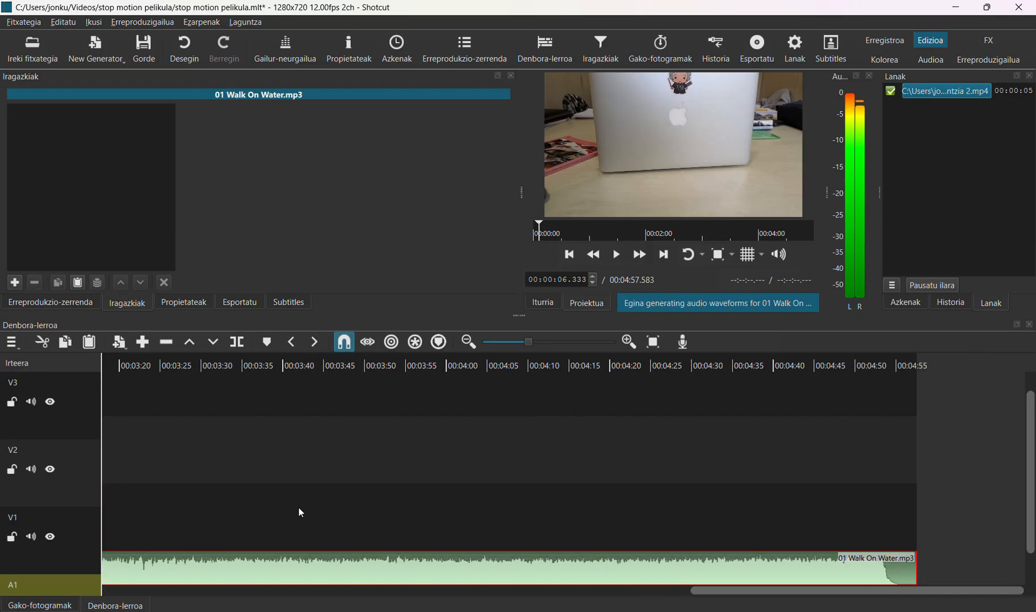
{"action": "scroll", "coordinate": [300, 512], "scroll_direction": "left", "scroll_amount": 20}
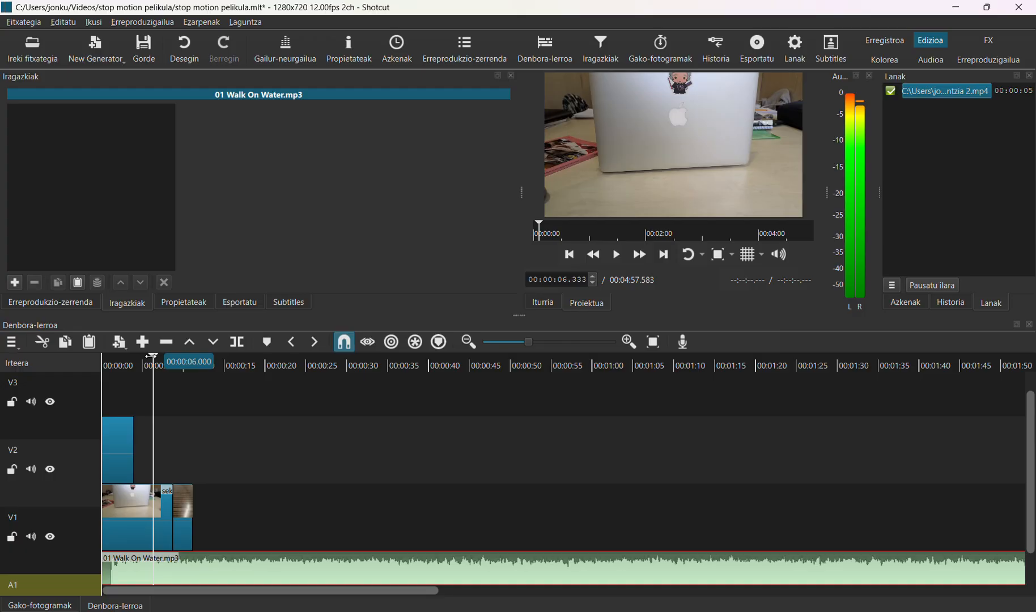
{"action": "left_click_drag", "start_coordinate": [152, 356], "coordinate": [196, 368]}
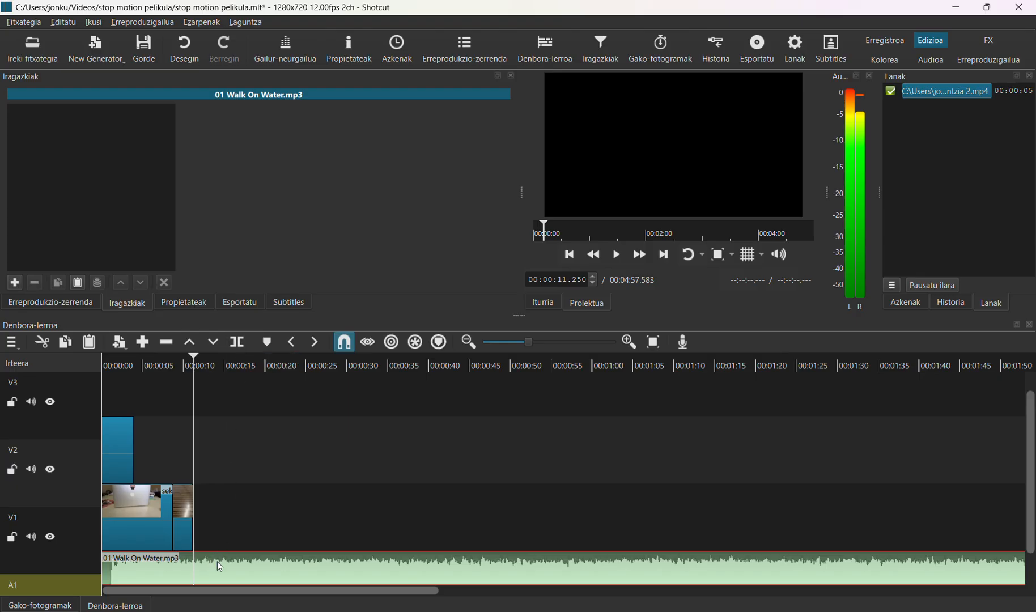
Select the song 01 Walk On Water.mp3 on track A1 and split it at the playhead, at the video's end.
{"action": "left_click", "coordinate": [163, 527]}
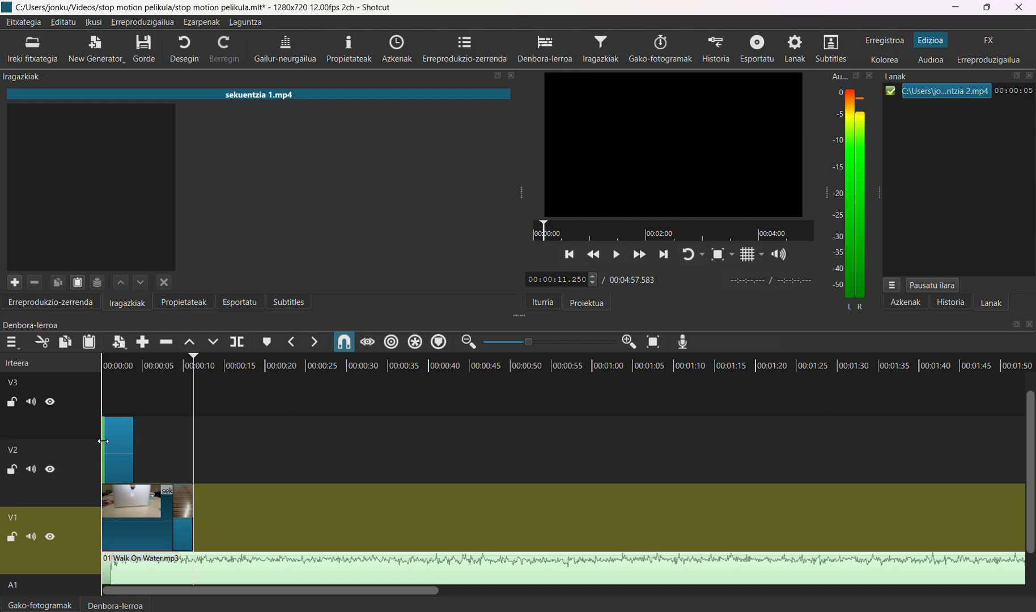
{"action": "left_click", "coordinate": [117, 451]}
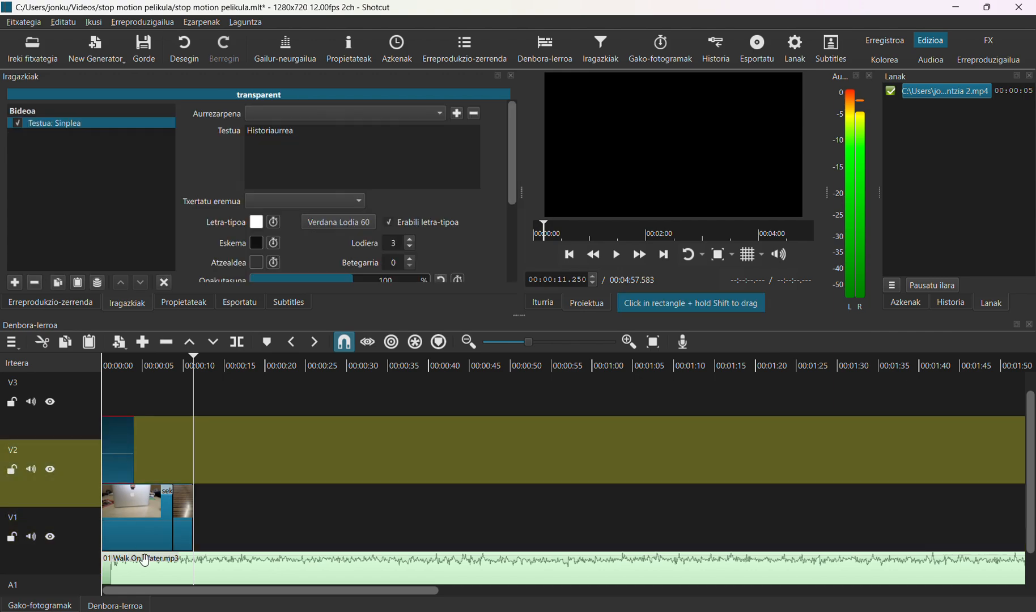
{"action": "left_click", "coordinate": [146, 561]}
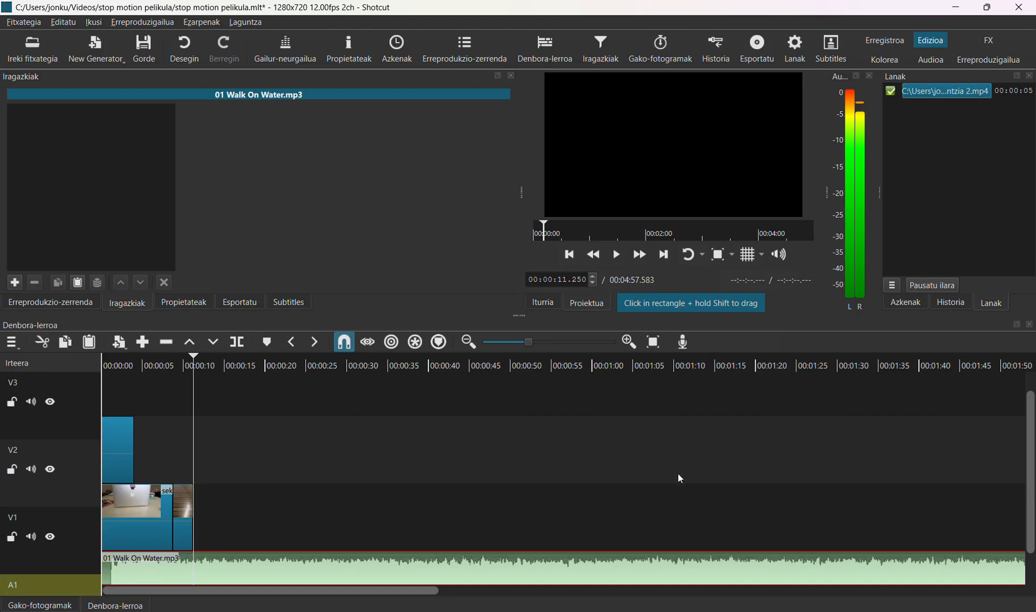
{"action": "left_click_drag", "start_coordinate": [1033, 456], "coordinate": [1032, 531]}
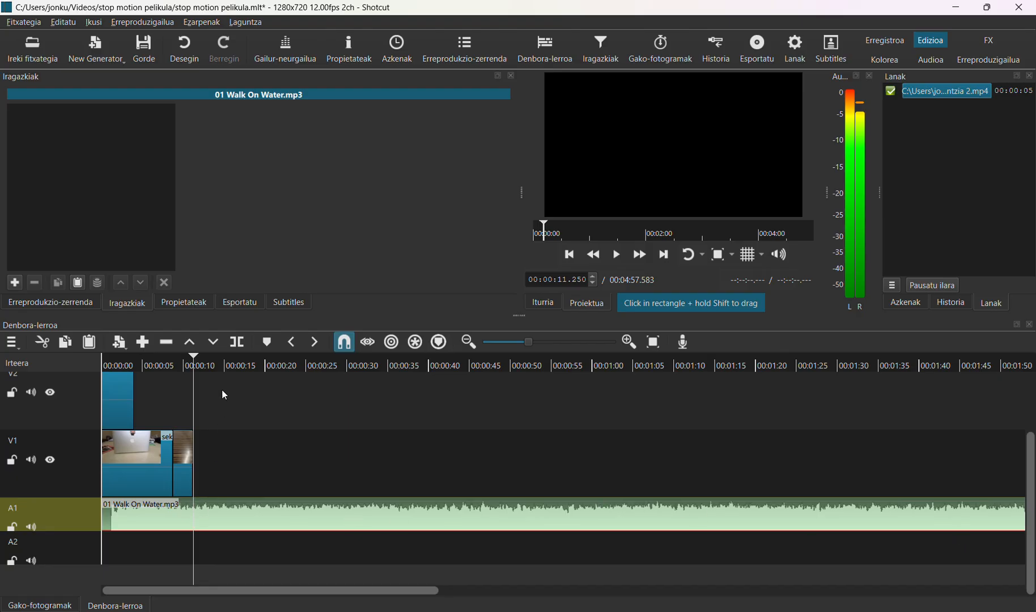
{"action": "left_click", "coordinate": [238, 344]}
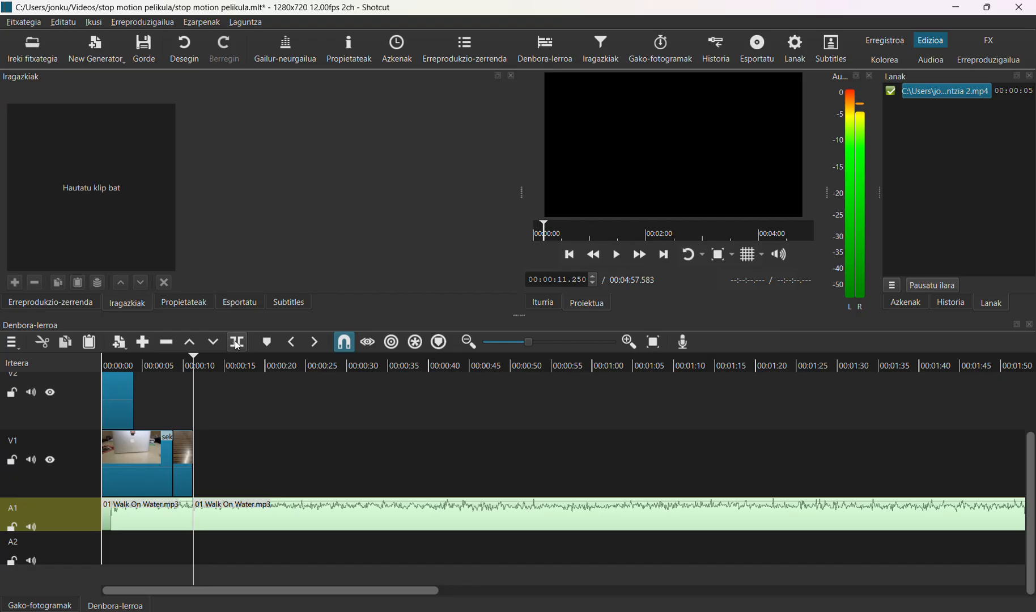
Cut the part of the song after the split from track A1 and play the film from the start.
{"action": "left_click", "coordinate": [247, 518]}
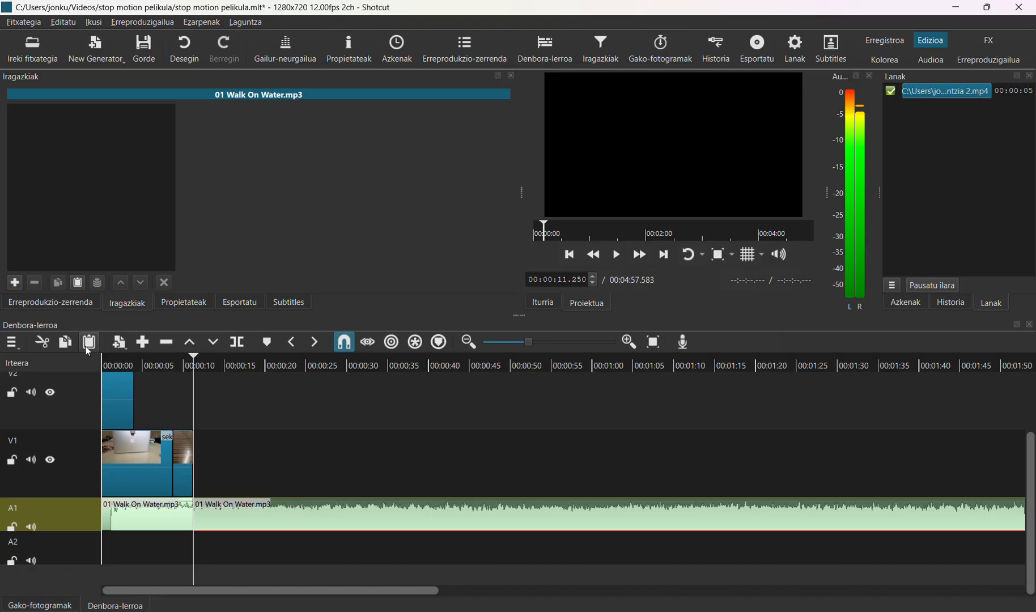
{"action": "left_click", "coordinate": [42, 344]}
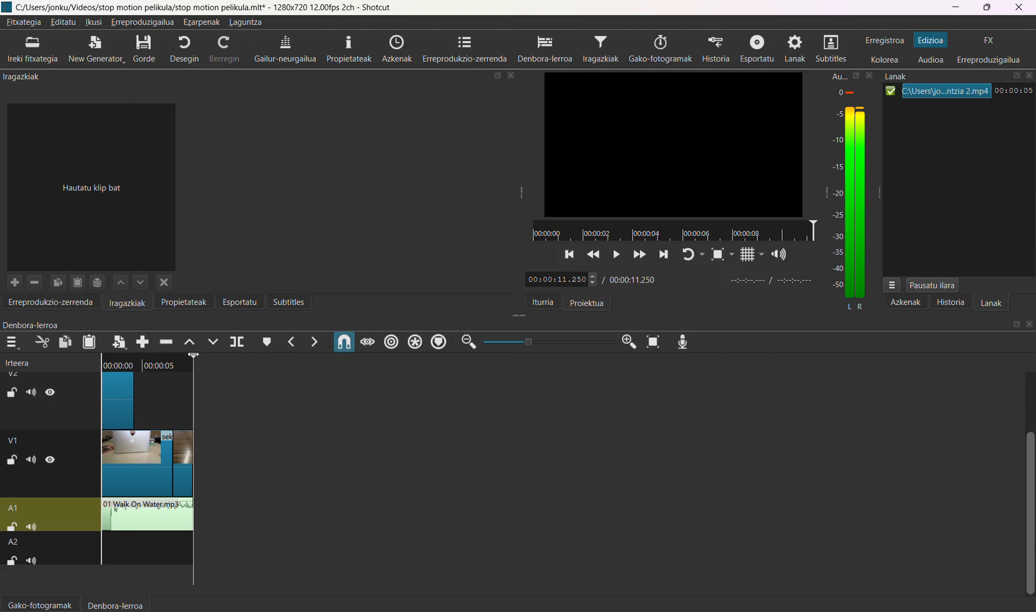
{"action": "left_click_drag", "start_coordinate": [192, 356], "coordinate": [101, 360]}
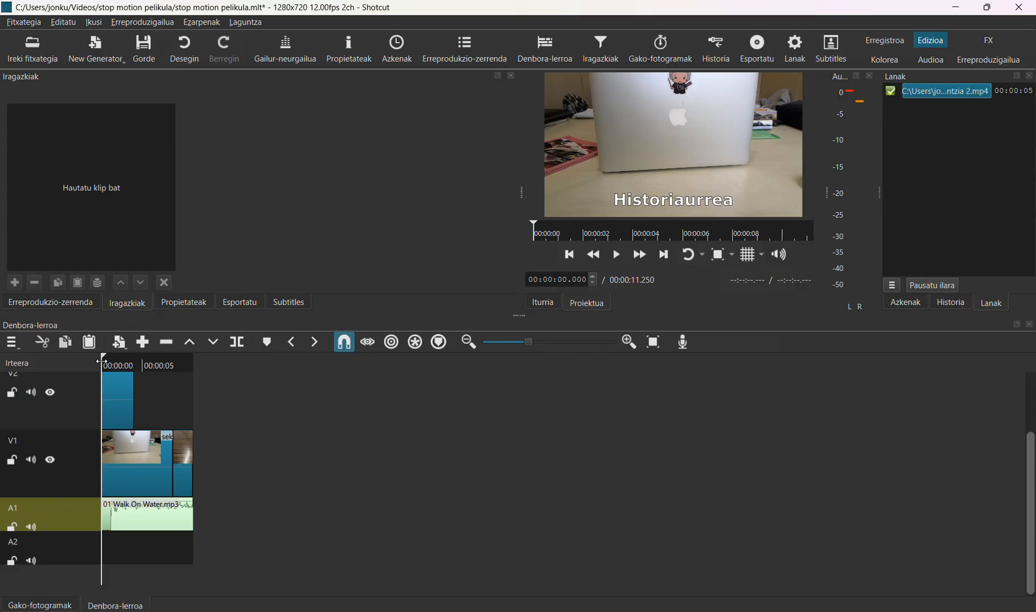
{"action": "key", "text": "space"}
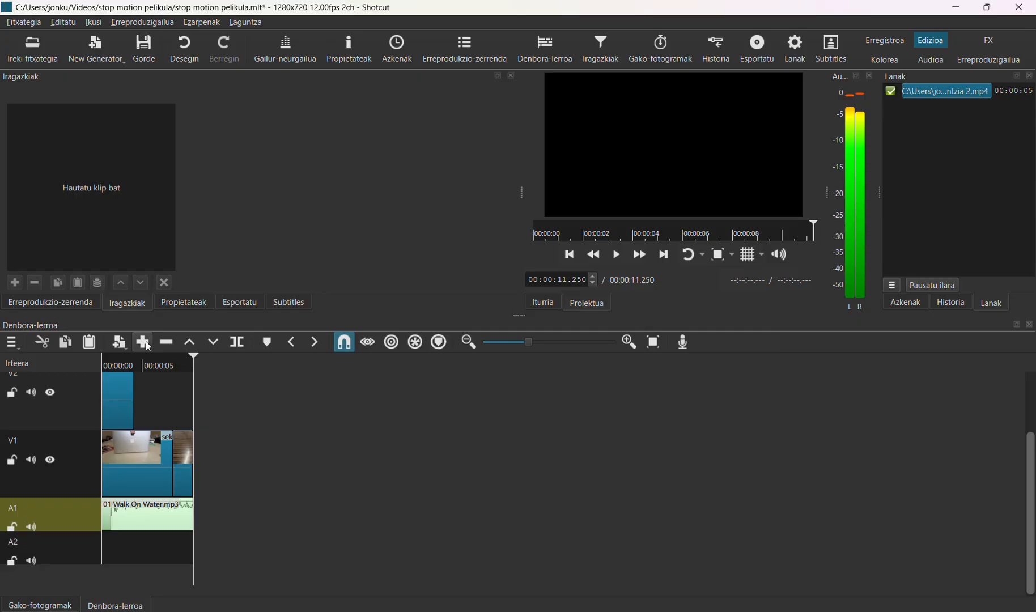
Export the timeline with the default settings as the MP4 file stop motion pelikula in the Bideoak folder.
{"action": "left_click", "coordinate": [764, 49]}
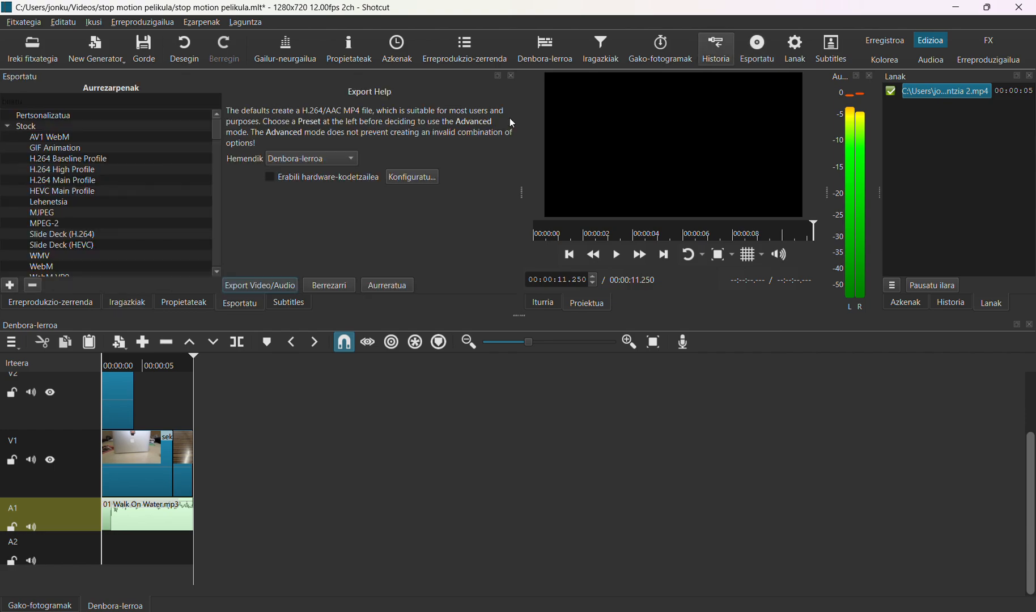
{"action": "left_click", "coordinate": [261, 285]}
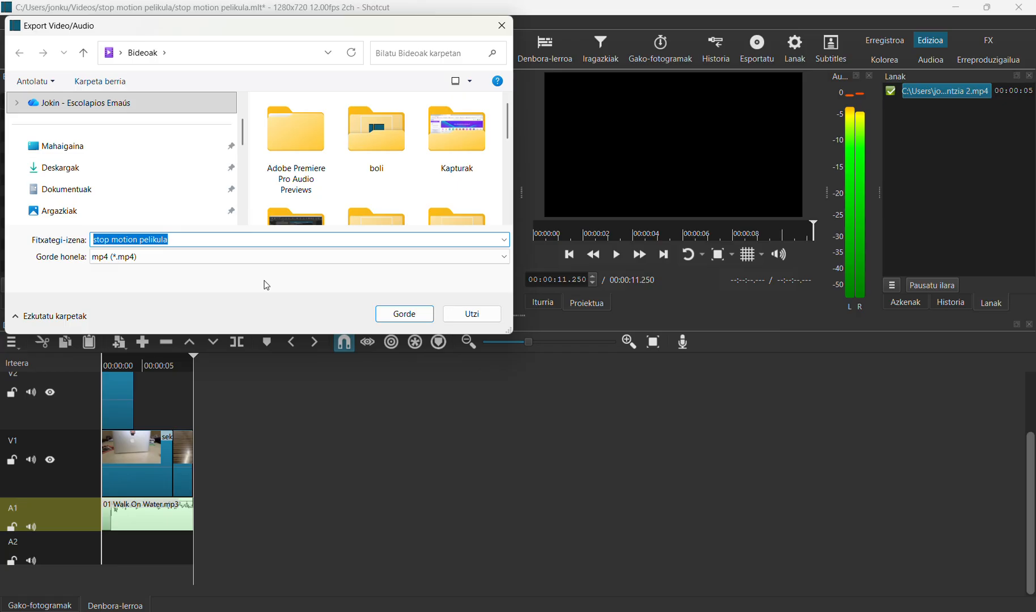
{"action": "left_click", "coordinate": [422, 316]}
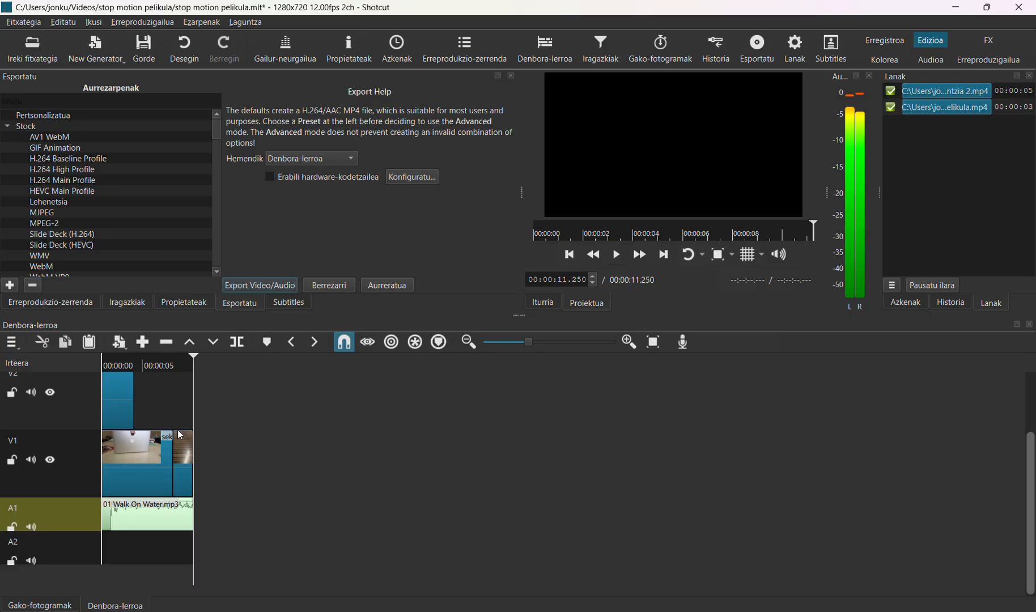
Save the project as stop motion pelikula.mlt in the stop motion pelikula folder, replacing the existing file.
{"action": "left_click", "coordinate": [21, 23]}
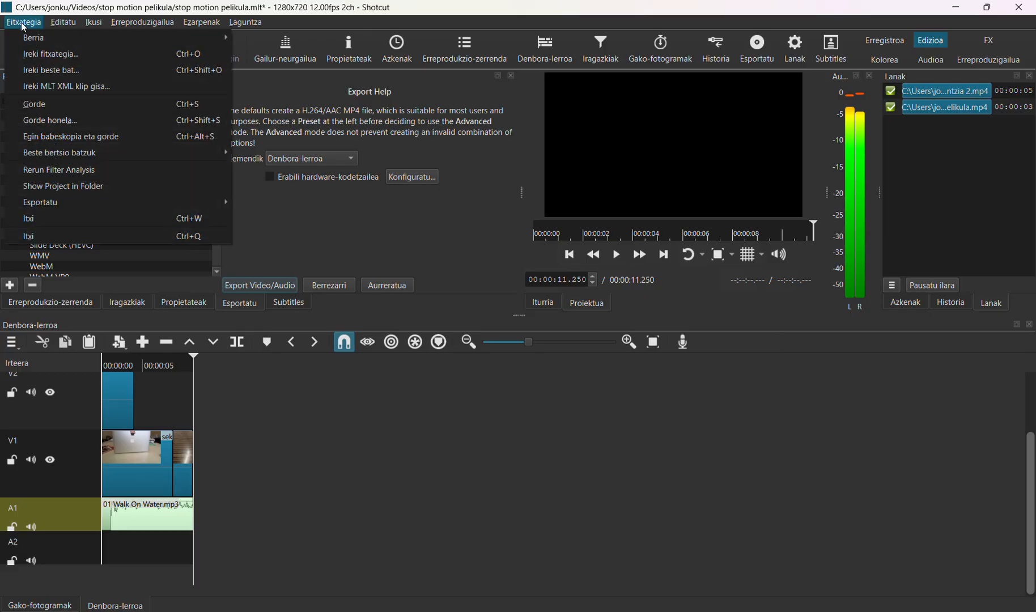
{"action": "left_click", "coordinate": [35, 121]}
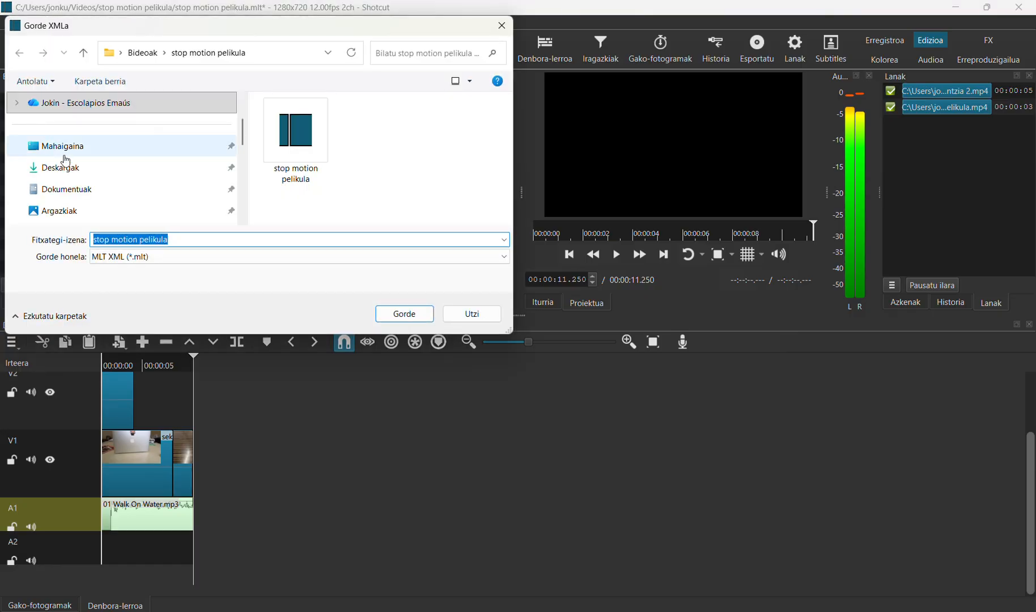
{"action": "left_click", "coordinate": [414, 318]}
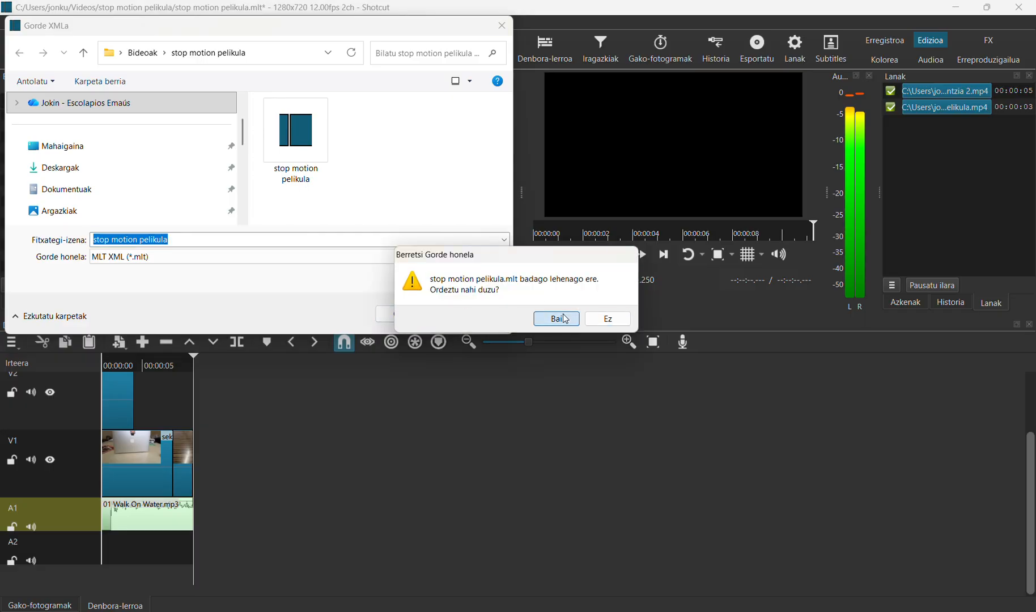
{"action": "left_click", "coordinate": [564, 318]}
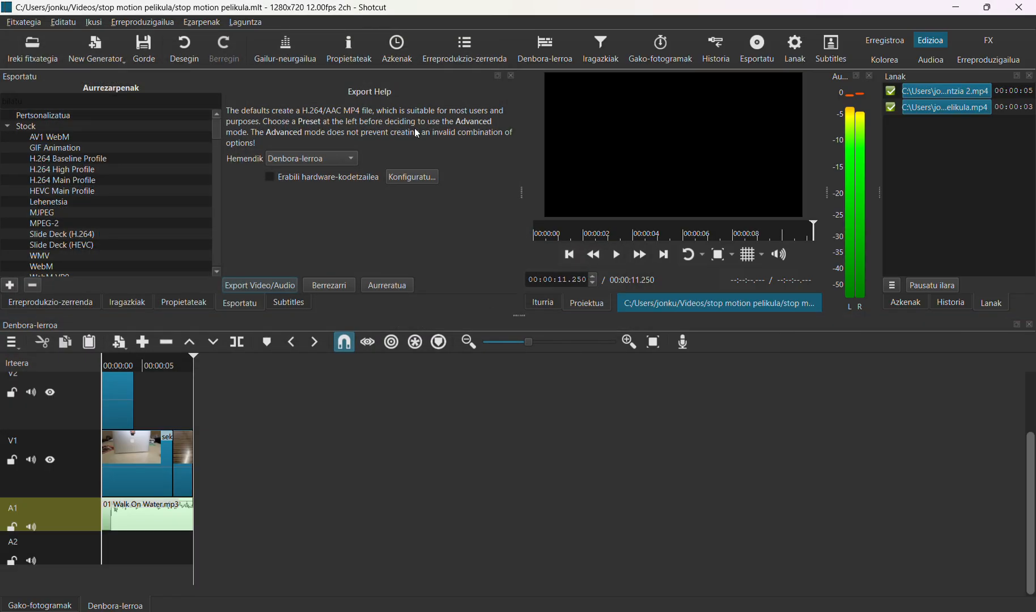